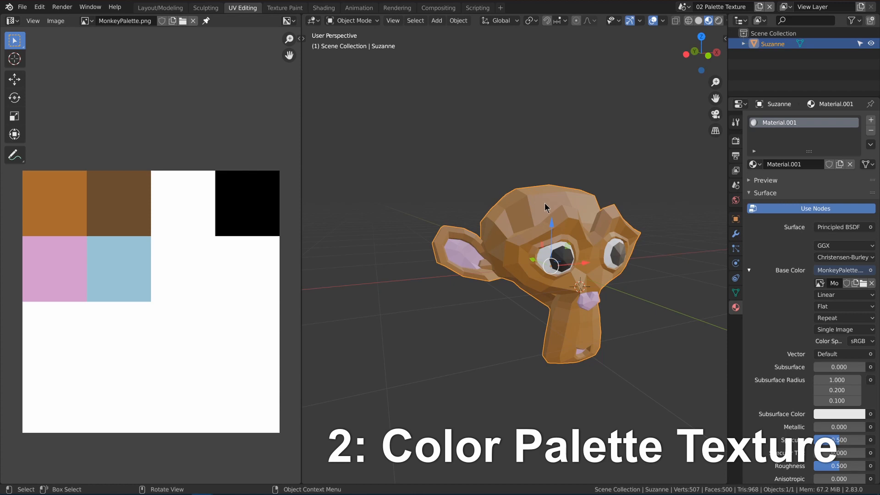
# Enter Edit Mode on the palette-textured monkey to examine how its faces map onto the colour swatches
pyautogui.moveTo(585, 285); pyautogui.dragTo(595, 294, button='middle')
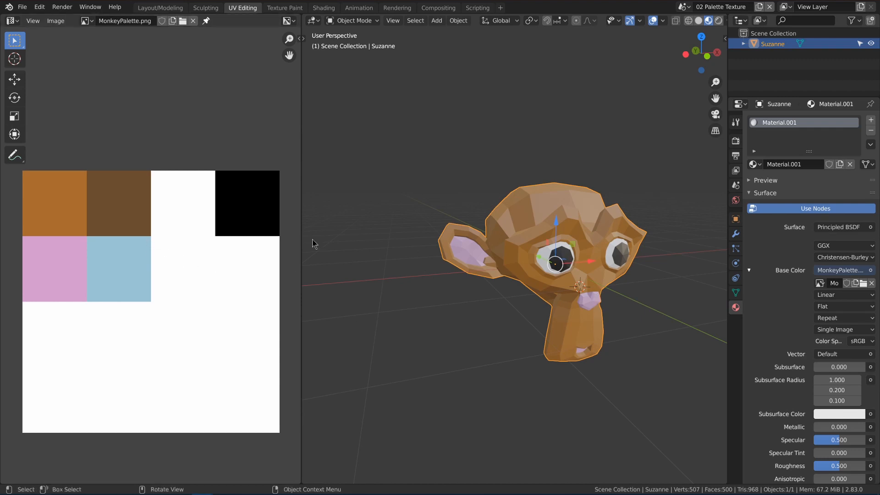
pyautogui.press('Tab')
pyautogui.scroll(1, 140, 224)
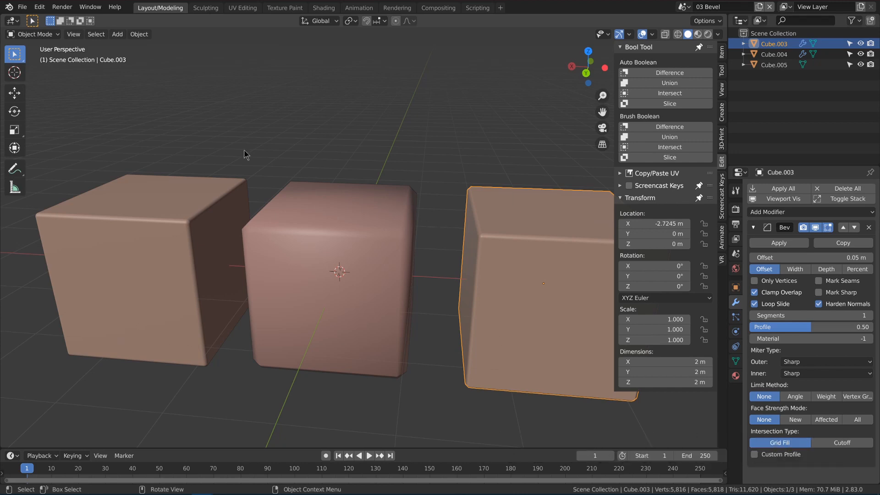
# Examine the high-poly bevelled cube's rounded edges up close in wireframe and solid shading
pyautogui.keyDown('shift'); pyautogui.moveTo(202, 252); pyautogui.dragTo(375, 274, button='middle'); pyautogui.keyUp('shift')
pyautogui.keyDown('shift'); pyautogui.rightClick(348, 233); pyautogui.keyUp('shift')
pyautogui.scroll(-1, 375, 244)
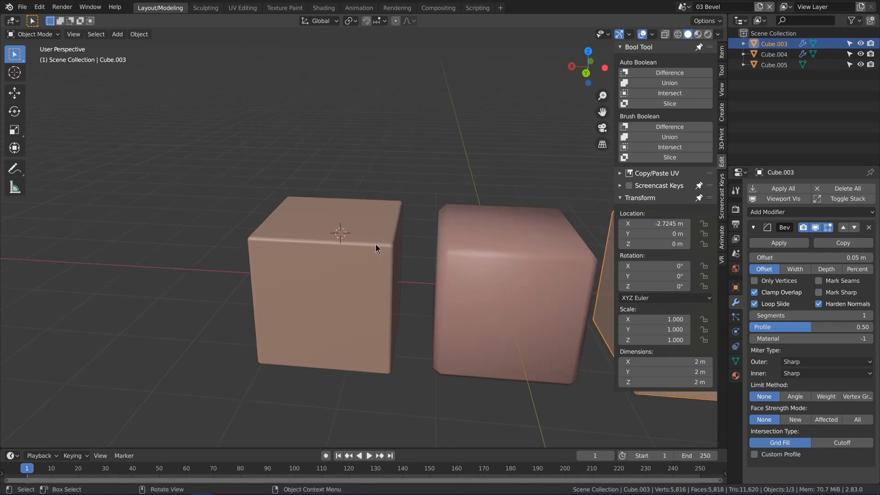
pyautogui.scroll(4, 375, 244)
pyautogui.press('z')
pyautogui.click(407, 277)
pyautogui.scroll(1, 428, 284)
pyautogui.scroll(1, 430, 284)
pyautogui.press('z')
pyautogui.click(520, 262)
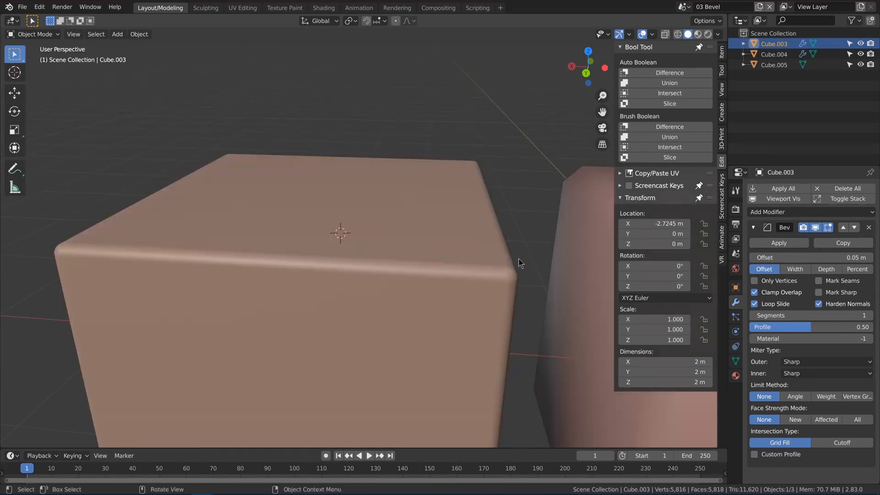
pyautogui.scroll(-1, 497, 268)
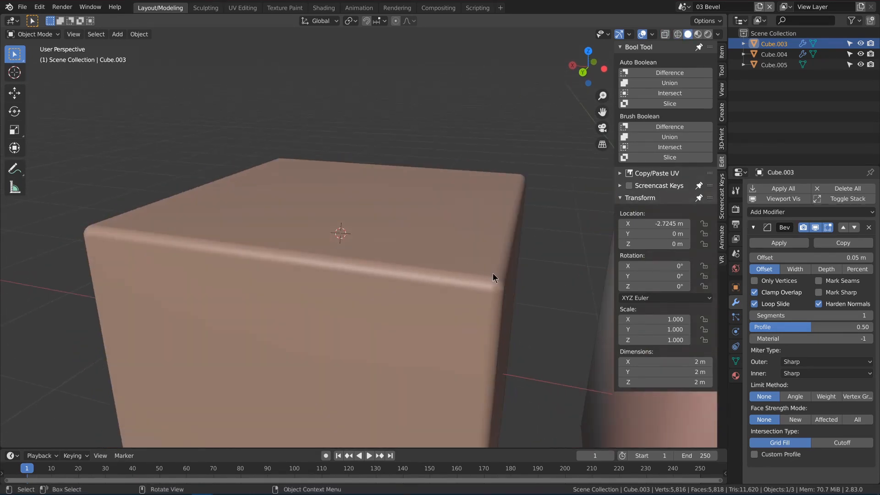
# Inspect the middle cube's bevel geometry in wireframe and return to solid shading
pyautogui.moveTo(491, 275); pyautogui.dragTo(309, 230, button='middle')
pyautogui.press('z')
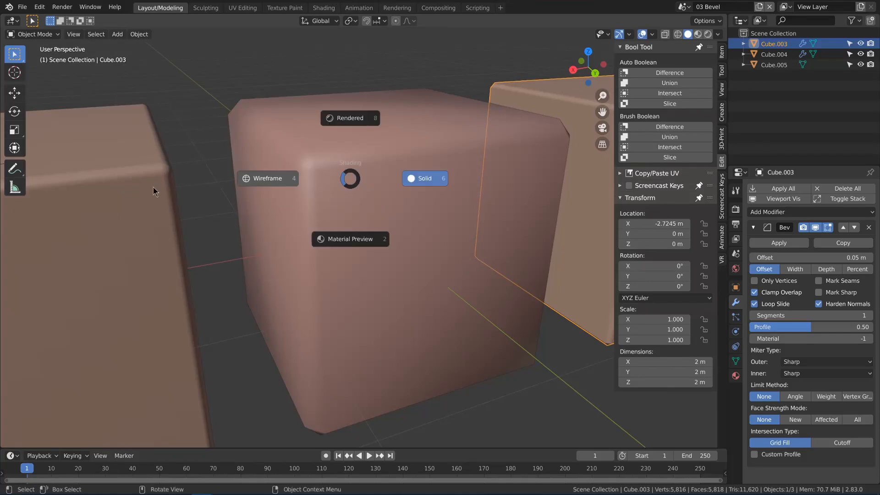
pyautogui.click(255, 177)
pyautogui.moveTo(256, 177); pyautogui.dragTo(260, 212, button='middle')
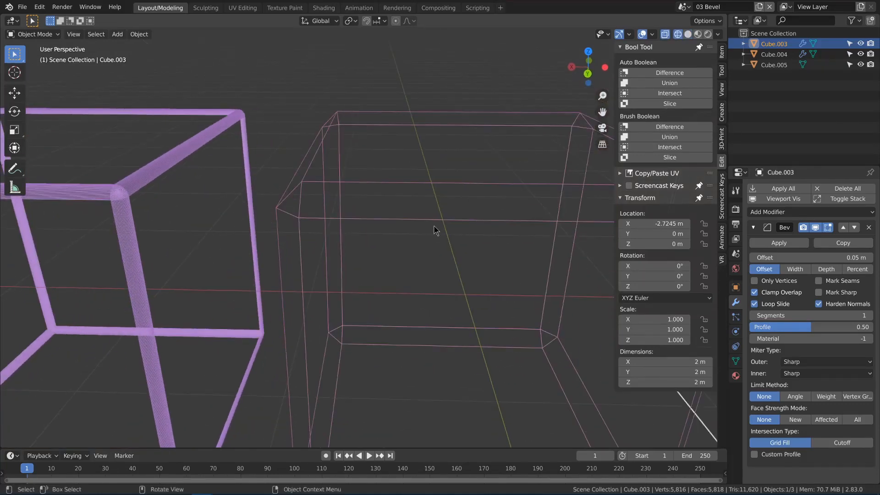
pyautogui.press('z')
pyautogui.click(468, 210)
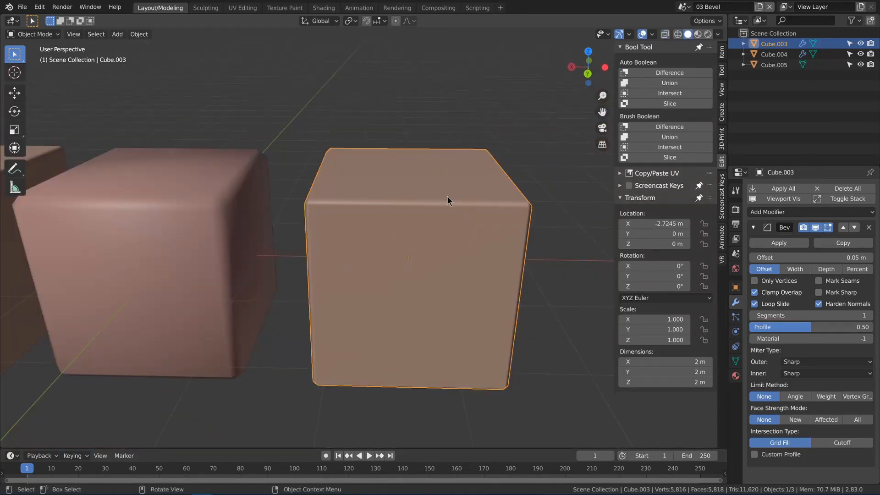
# Inspect the bevel of Cube.003 in wireframe and compare its shading with the neighbouring cubes
pyautogui.press('z')
pyautogui.click(322, 200)
pyautogui.scroll(2, 322, 199)
pyautogui.keyDown('shift'); pyautogui.moveTo(322, 199); pyautogui.dragTo(380, 232, button='middle'); pyautogui.keyUp('shift')
pyautogui.scroll(-1, 469, 232)
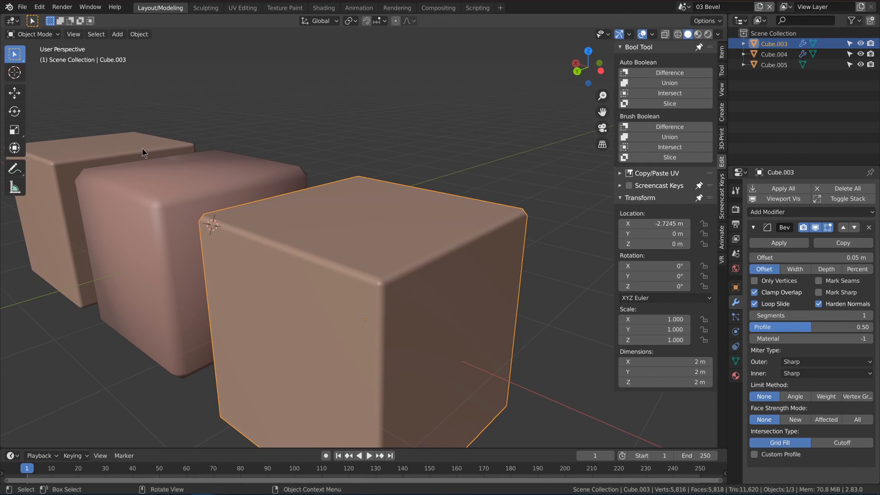
pyautogui.moveTo(143, 153); pyautogui.dragTo(304, 268, button='middle')
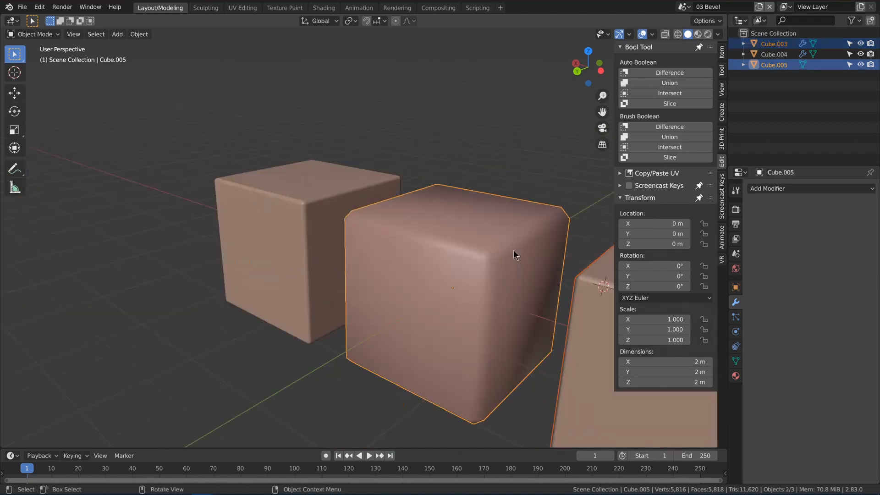
# Enter Edit Mode on the middle cube and select its large top and front faces in face select mode
pyautogui.press('Tab')
pyautogui.moveTo(513, 250); pyautogui.dragTo(529, 256, button='middle')
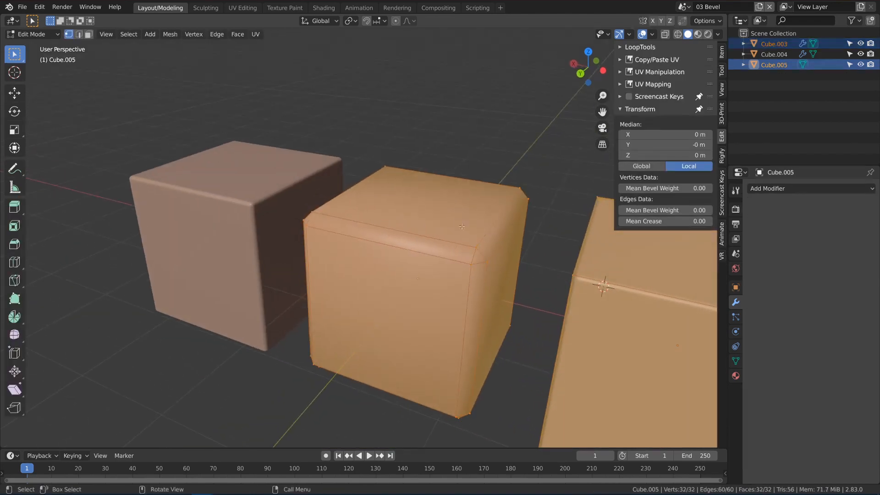
pyautogui.press('3')
pyautogui.click(426, 199)
pyautogui.keyDown('shift'); pyautogui.click(412, 293); pyautogui.keyUp('shift')
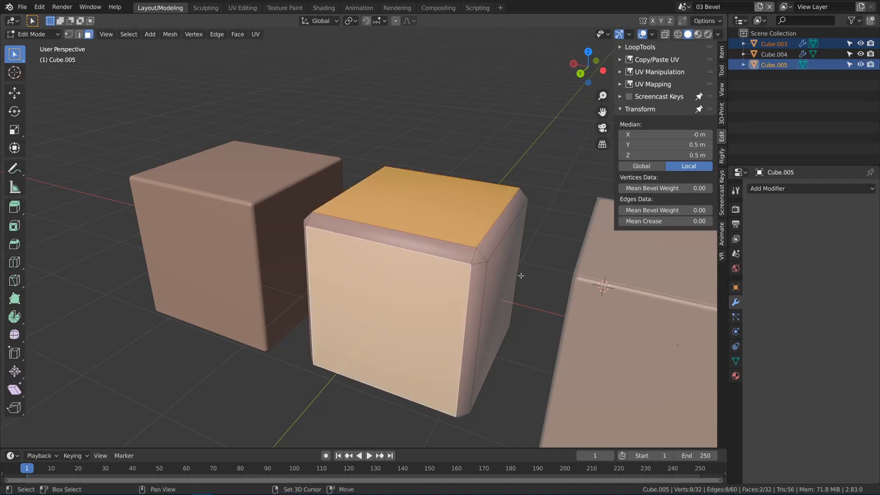
# Add the remaining four large flat faces of the middle cube to the selection
pyautogui.keyDown('shift'); pyautogui.click(471, 356); pyautogui.keyUp('shift')
pyautogui.moveTo(470, 355); pyautogui.dragTo(496, 275, button='middle')
pyautogui.keyDown('shift'); pyautogui.moveTo(496, 275); pyautogui.dragTo(550, 60, button='middle'); pyautogui.keyUp('shift')
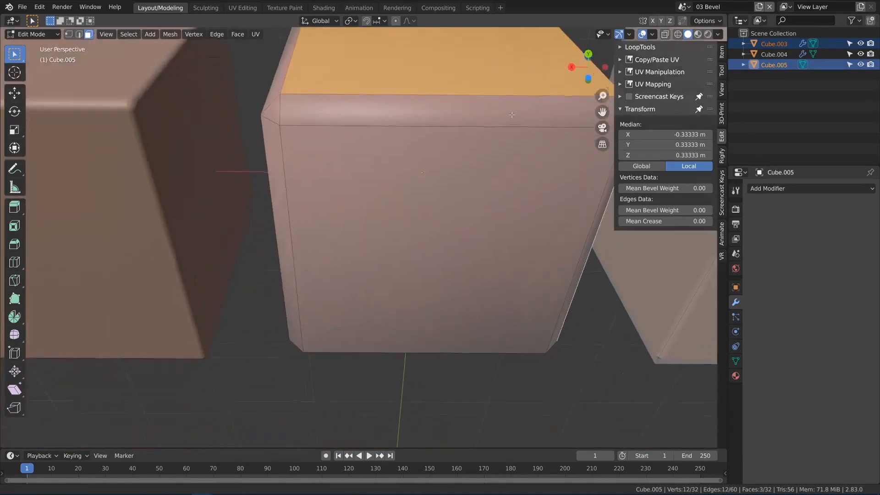
pyautogui.keyDown('shift'); pyautogui.click(348, 227); pyautogui.keyUp('shift')
pyautogui.moveTo(331, 224); pyautogui.dragTo(384, 264, button='middle')
pyautogui.keyDown('shift'); pyautogui.click(344, 145); pyautogui.keyUp('shift')
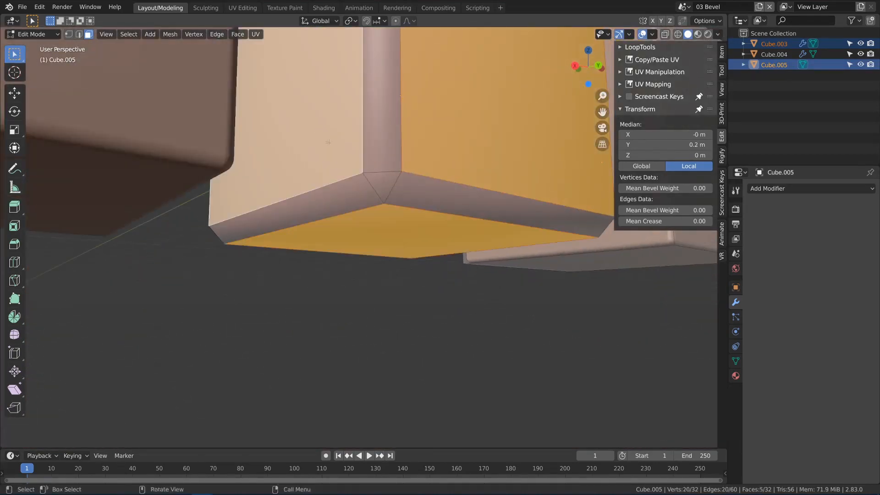
pyautogui.moveTo(344, 146); pyautogui.dragTo(499, 211, button='middle')
pyautogui.keyDown('shift'); pyautogui.click(499, 211); pyautogui.keyUp('shift')
# Apply the Set From Faces normals operation to the six selected faces of the middle cube
pyautogui.hotkey('alt', 'n')
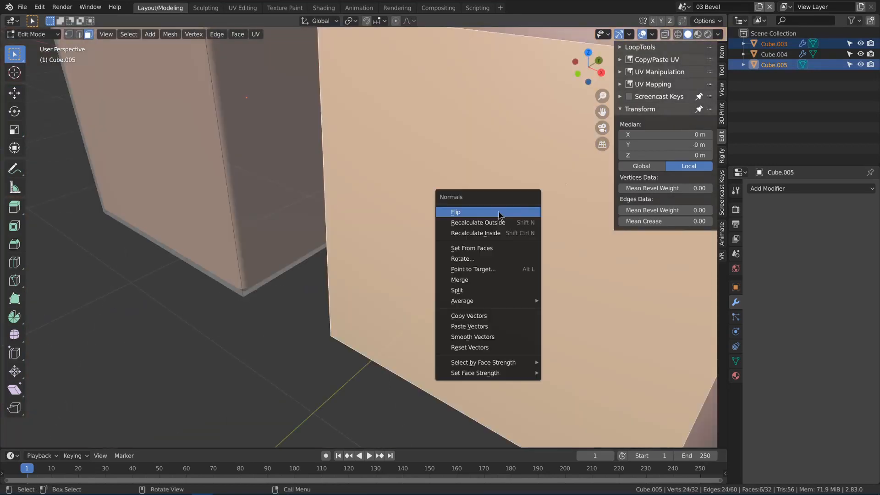
pyautogui.click(499, 211)
pyautogui.click(170, 34)
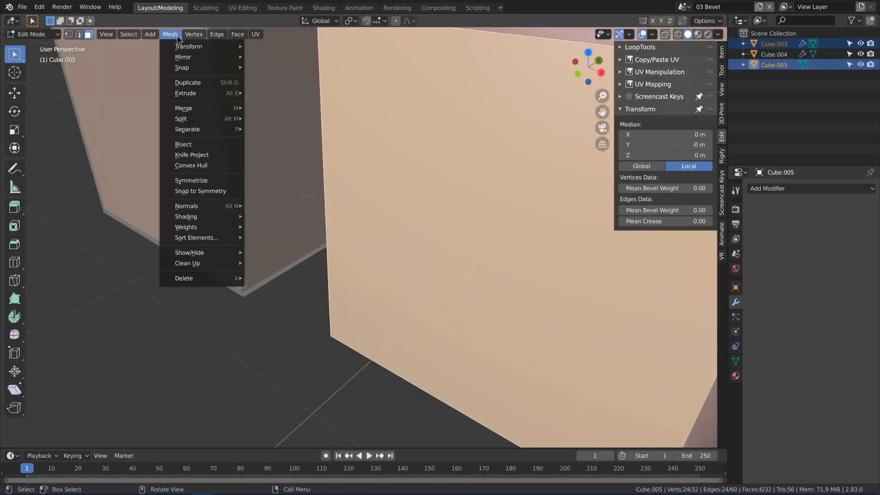
pyautogui.moveTo(200, 209)
pyautogui.press('Escape')
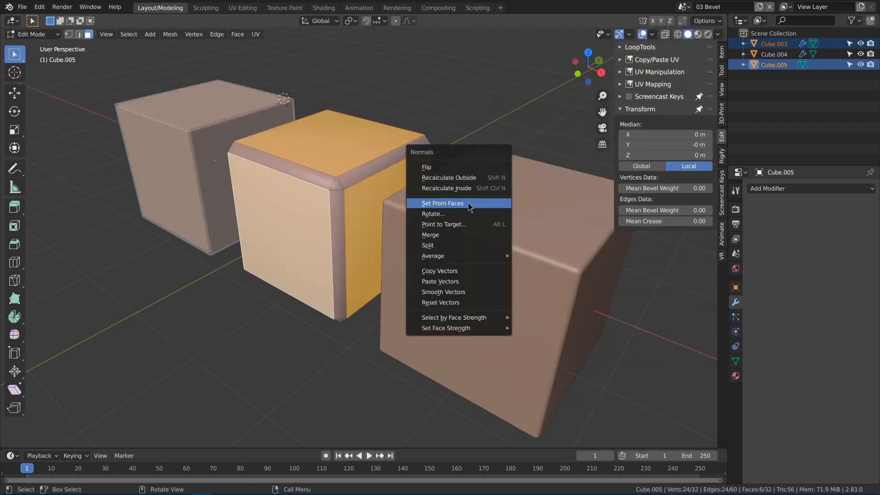
pyautogui.click(470, 204)
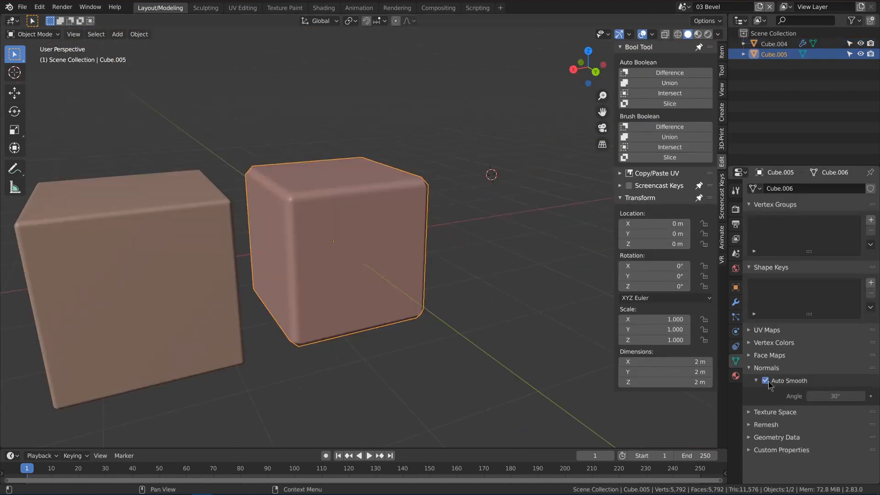
# Compare the middle cube's shading with Auto Smooth off and on, leaving the option enabled
pyautogui.click(769, 382)
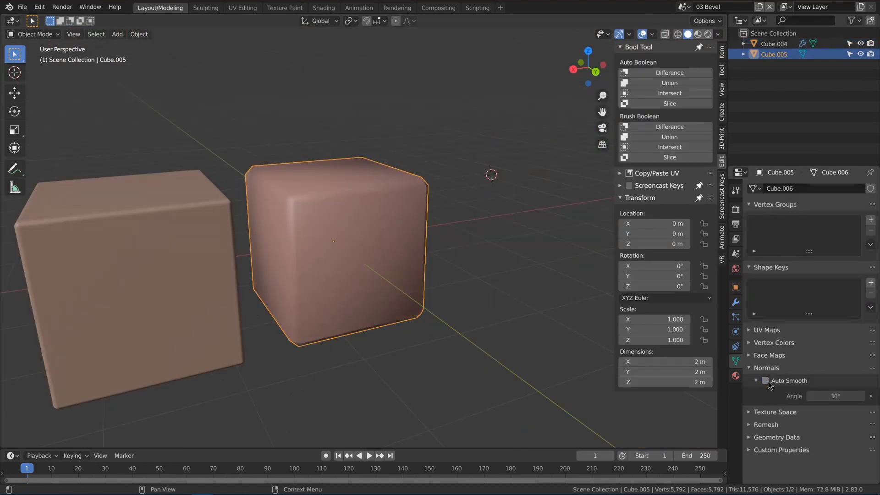
pyautogui.click(768, 382)
pyautogui.click(768, 383)
pyautogui.click(768, 382)
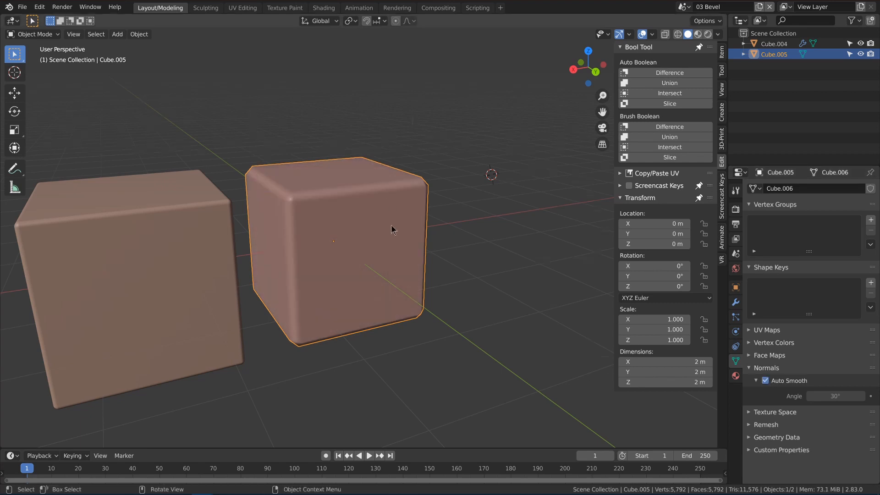
pyautogui.moveTo(391, 230); pyautogui.dragTo(311, 234, button='middle')
pyautogui.scroll(2, 432, 233)
pyautogui.hotkey('alt', 'a')
pyautogui.scroll(-1, 507, 261)
pyautogui.moveTo(507, 261); pyautogui.dragTo(491, 250, button='middle')
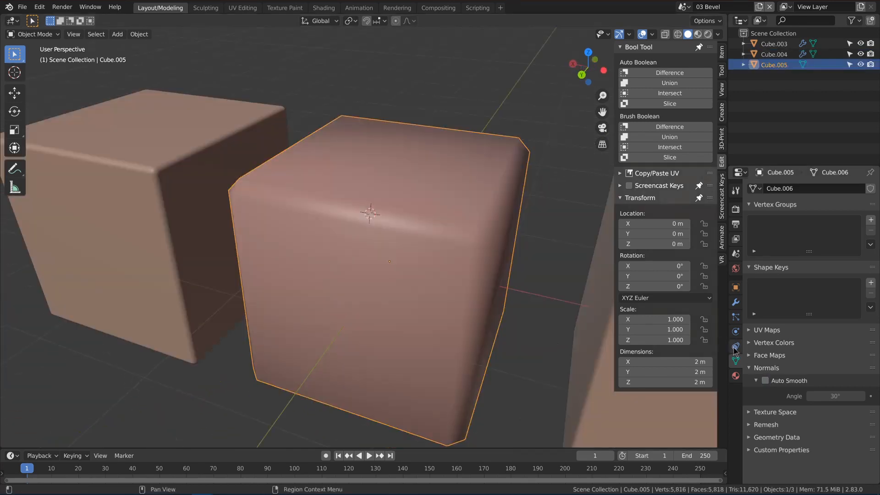
# Add a Weighted Normal modifier to Cube.005 and enable Auto Smooth for it
pyautogui.click(735, 302)
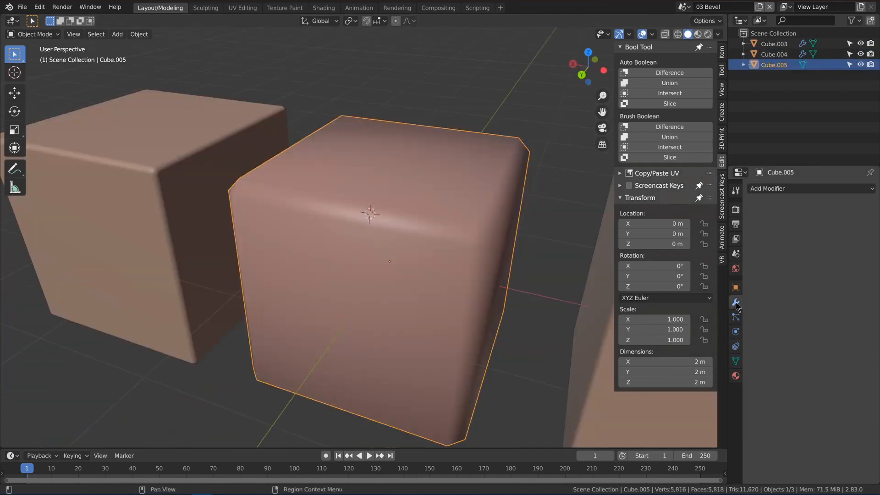
pyautogui.click(830, 191)
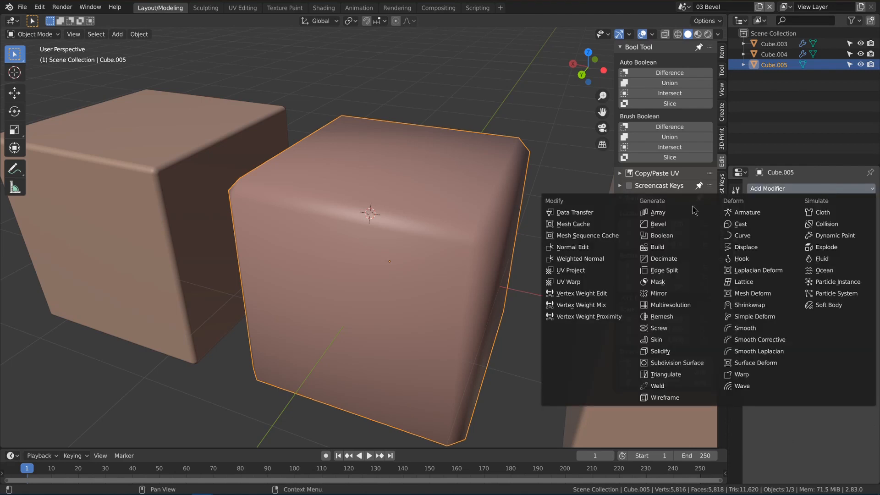
pyautogui.click(597, 259)
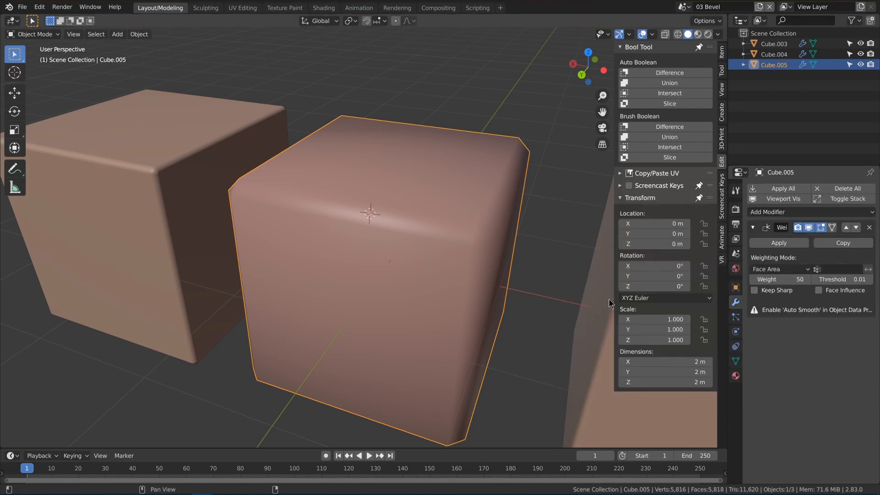
pyautogui.rightClick(518, 243)
pyautogui.click(518, 241)
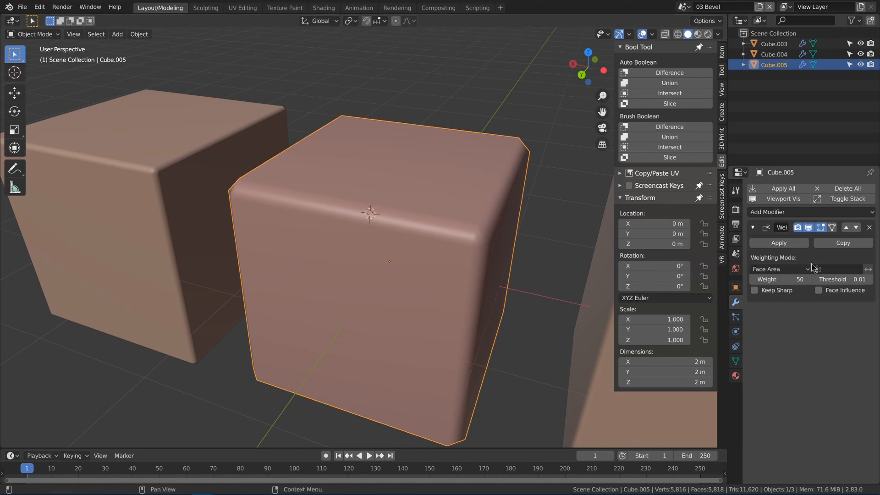
# Adjust the Weight value of the Weighted Normal modifier on Cube.005
pyautogui.moveTo(773, 279); pyautogui.dragTo(807, 279)
pyautogui.scroll(-3, 519, 271)
pyautogui.moveTo(519, 271); pyautogui.dragTo(469, 258, button='middle')
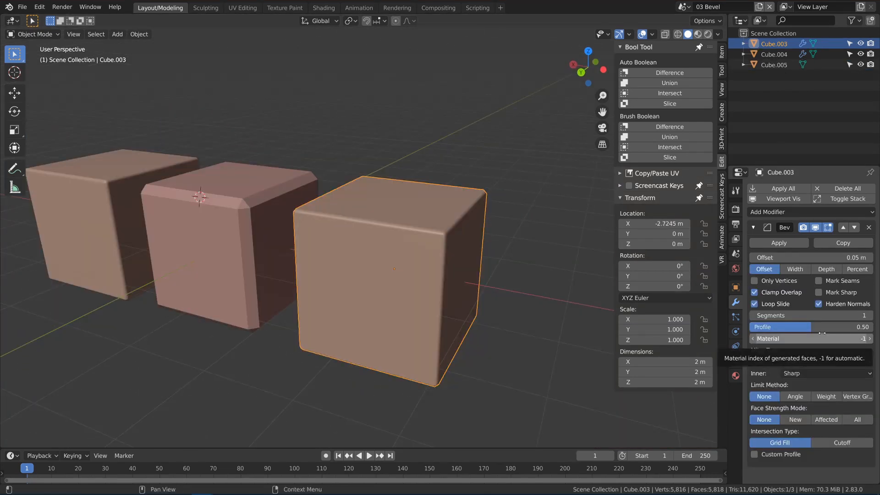
# Toggle Harden Normals in the Bevel modifier of Cube.003
pyautogui.click(818, 305)
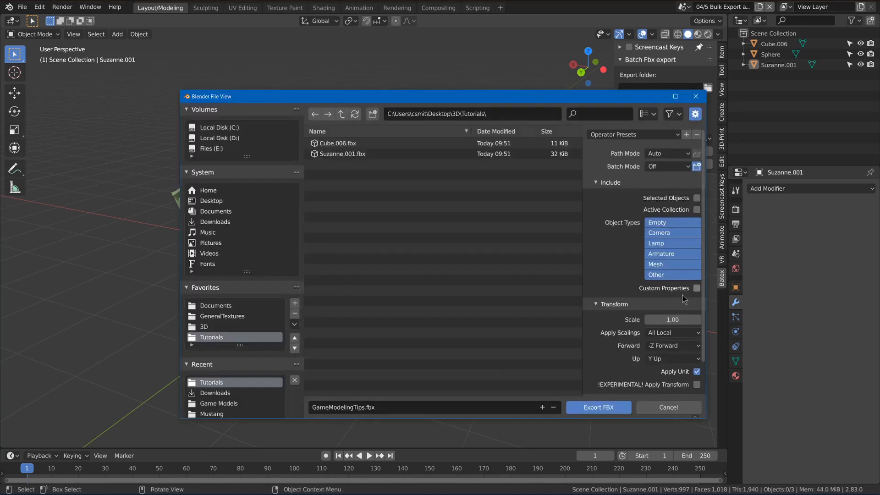
# Review the remaining transform and geometry options for the FBX export
pyautogui.scroll(-2, 693, 294)
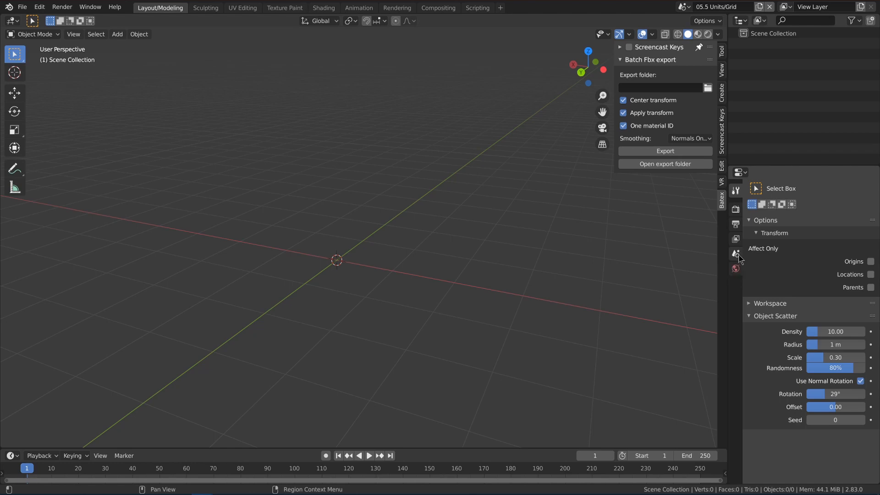
# Open the scene's unit settings and look through the available unit systems
pyautogui.click(736, 255)
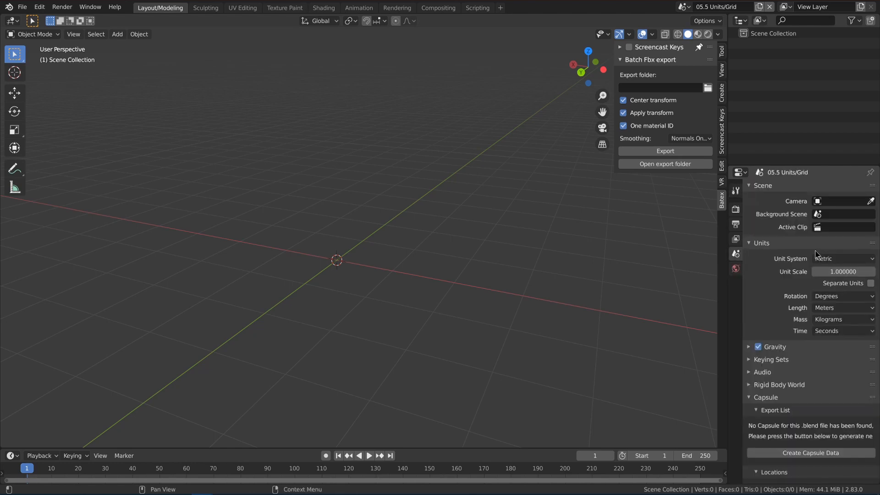
pyautogui.click(860, 264)
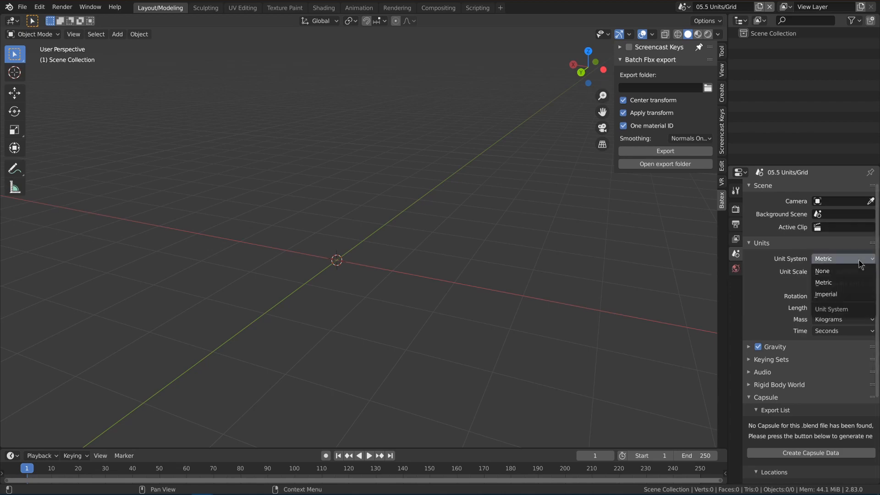
pyautogui.click(860, 265)
# Switch the scene's length unit to Centimeters and return it to Meters
pyautogui.click(851, 308)
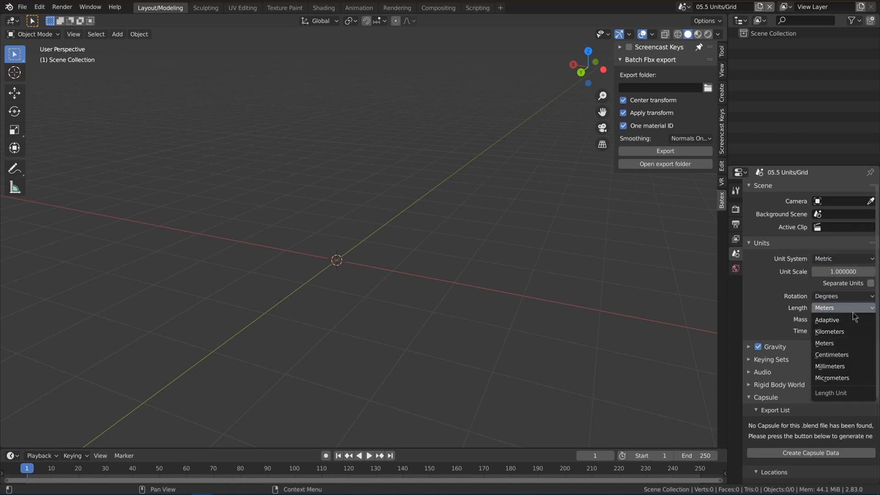
pyautogui.click(855, 355)
pyautogui.click(850, 308)
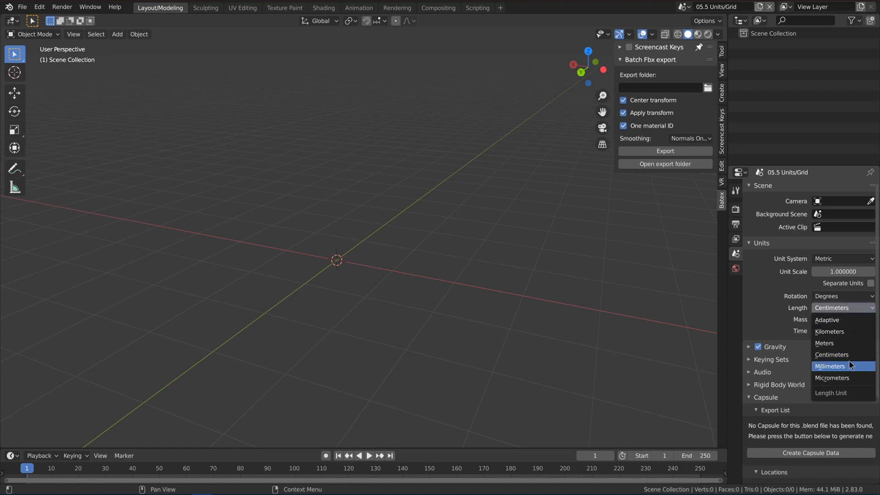
pyautogui.click(846, 344)
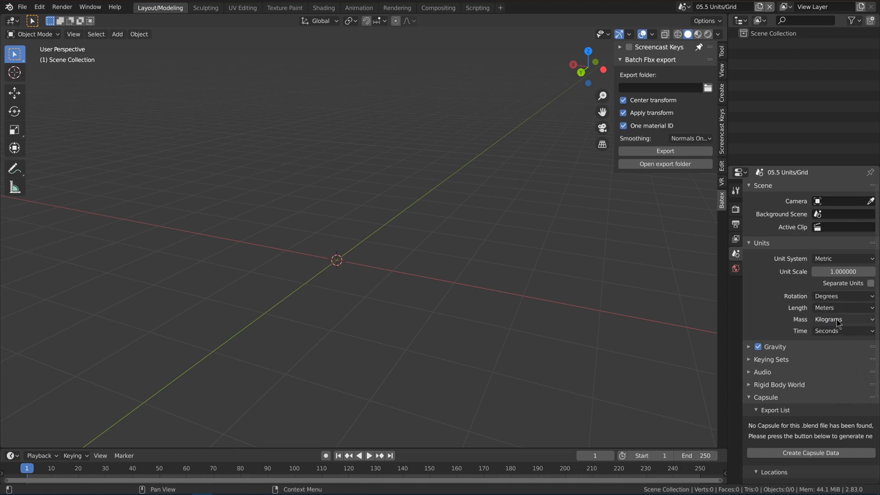
# Adjust the floor grid's scale in the viewport overlay settings
pyautogui.click(653, 35)
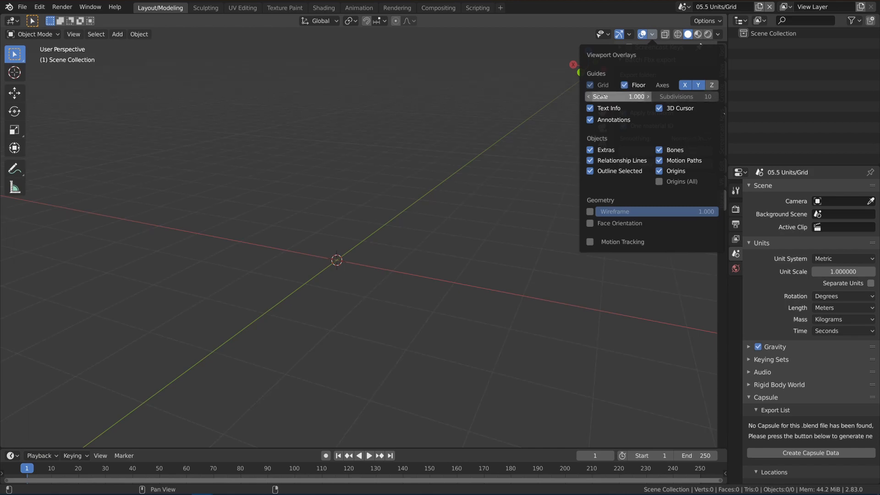
pyautogui.moveTo(619, 97); pyautogui.dragTo(633, 97)
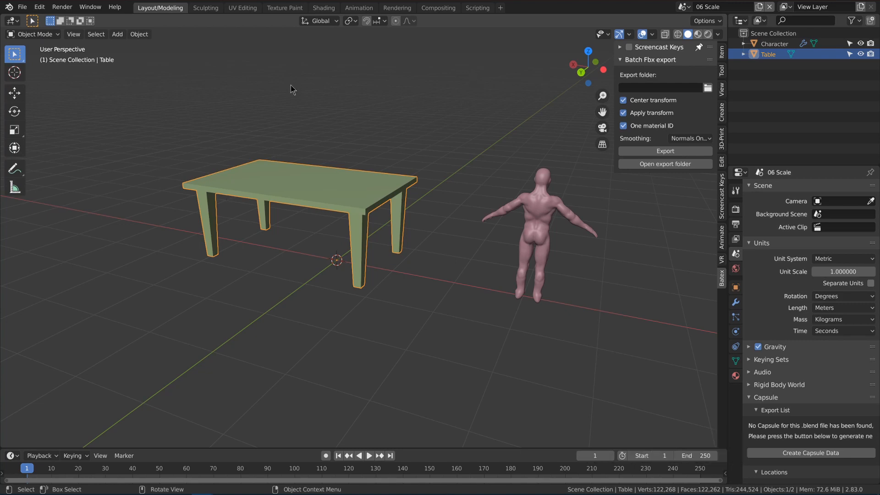
# Check the selected table's transform dimensions and measure across its front leg with the Measure tool
pyautogui.click(724, 74)
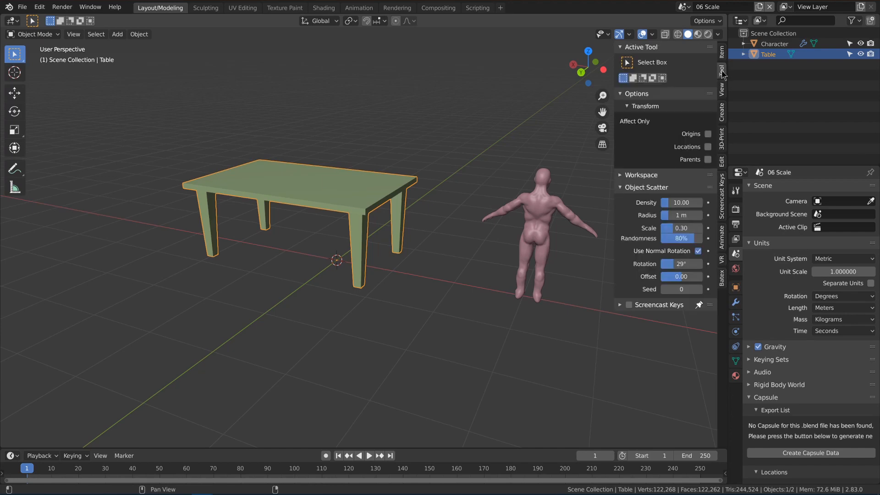
pyautogui.click(724, 54)
pyautogui.click(634, 63)
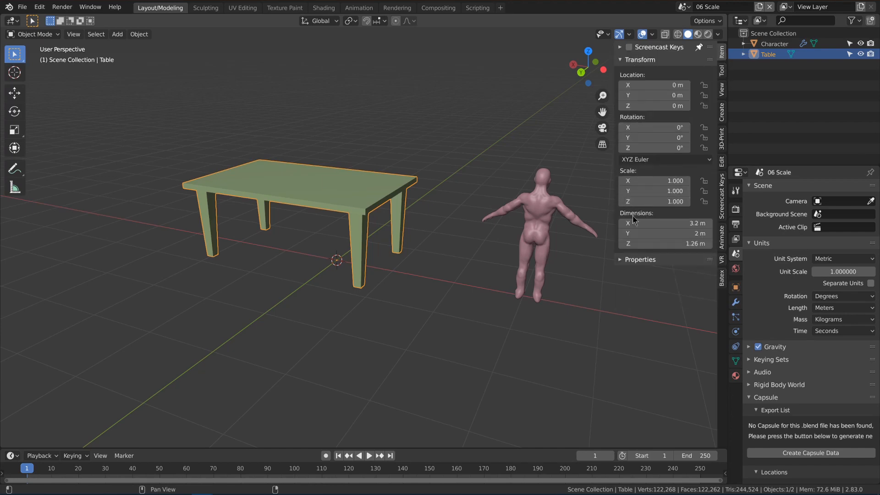
pyautogui.click(14, 187)
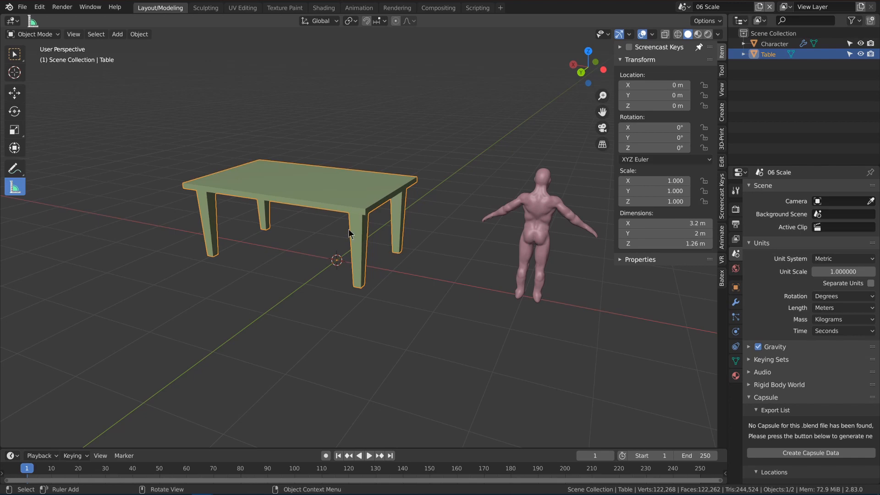
pyautogui.moveTo(349, 234); pyautogui.dragTo(371, 232)
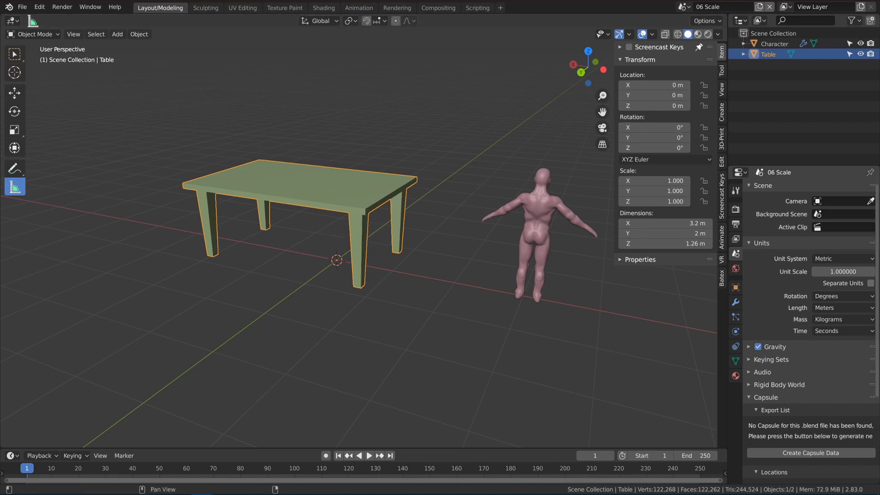
# Scale the table down uniformly to about 0.634 and move it about -1.83 m along X to stand beside the character
pyautogui.moveTo(528, 242); pyautogui.dragTo(590, 211, button='middle')
pyautogui.press('s')
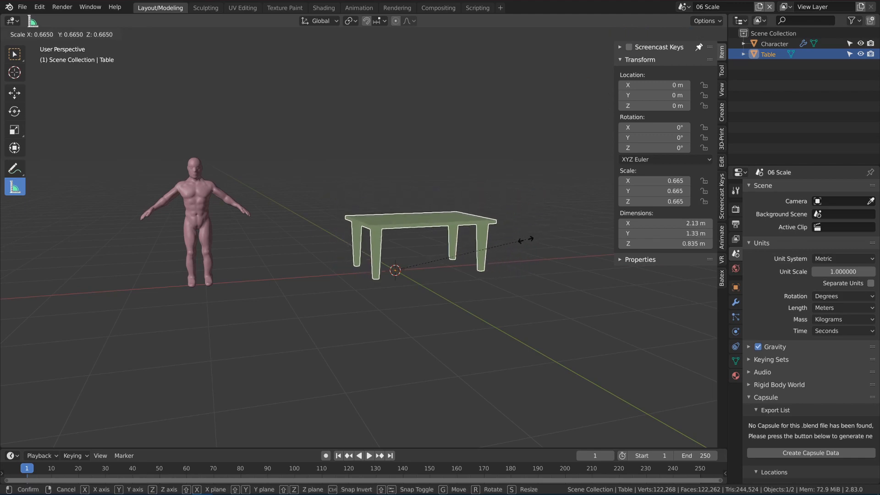
pyautogui.click(523, 243)
pyautogui.press('g')
pyautogui.press('x')
pyautogui.click(410, 236)
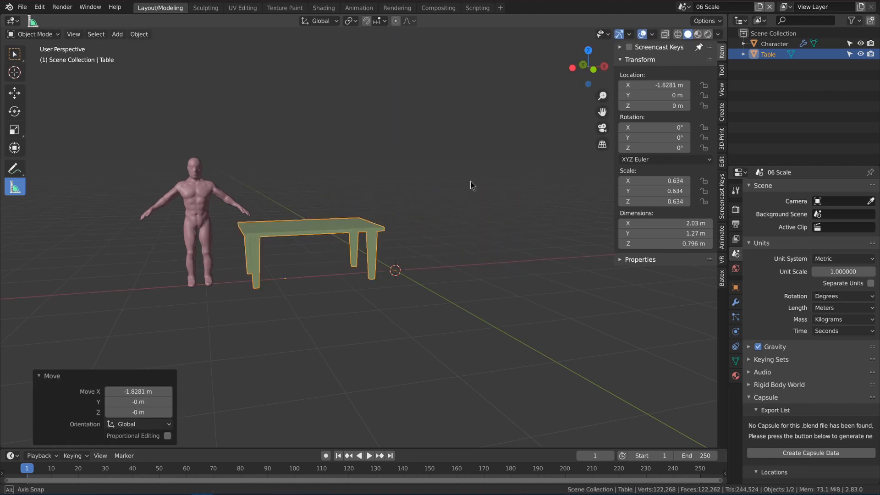
pyautogui.moveTo(411, 236); pyautogui.dragTo(461, 142, button='middle')
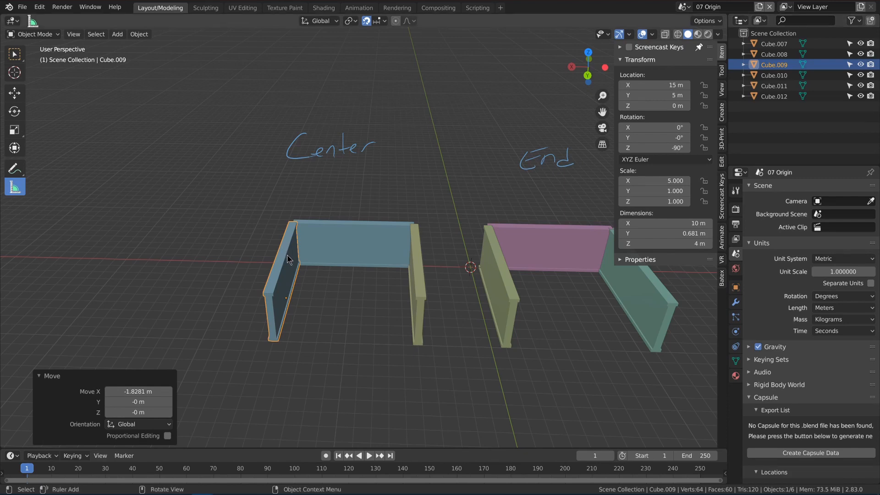
# Move the blue side wall of the Center group 6 m outward along the X axis
pyautogui.press('g')
pyautogui.press('x')
pyautogui.press('6')
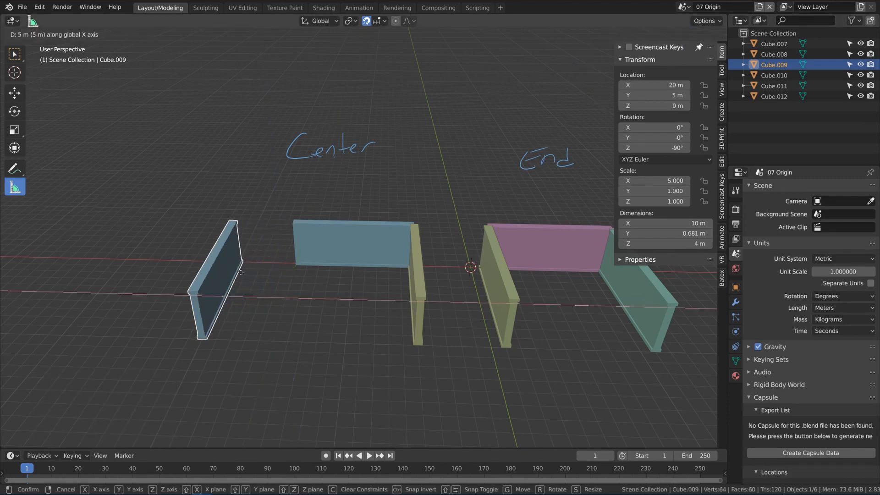
pyautogui.press('Return')
# Try to close the gap by moving the Center group's blue back wall 3 m and scaling it 1.6 along X, and undo both changes
pyautogui.click(332, 252)
pyautogui.press('g')
pyautogui.press('x')
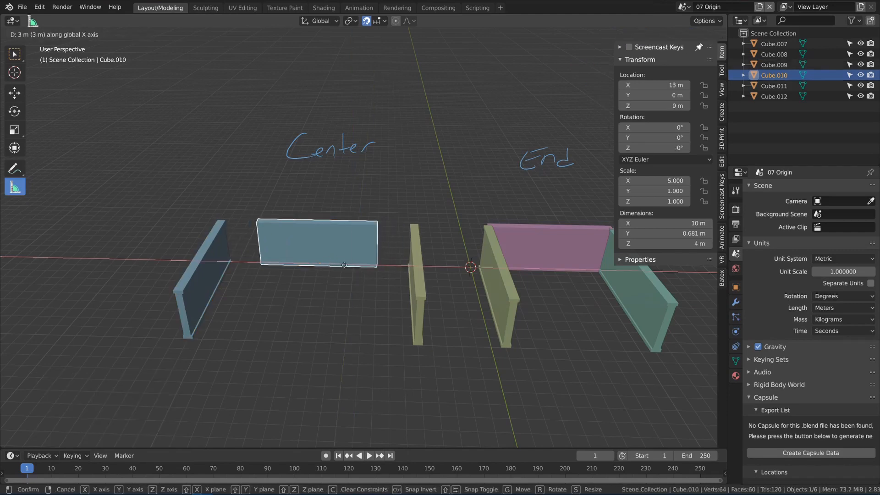
pyautogui.click(363, 265)
pyautogui.press('x')
pyautogui.rightClick(514, 185)
pyautogui.press('s')
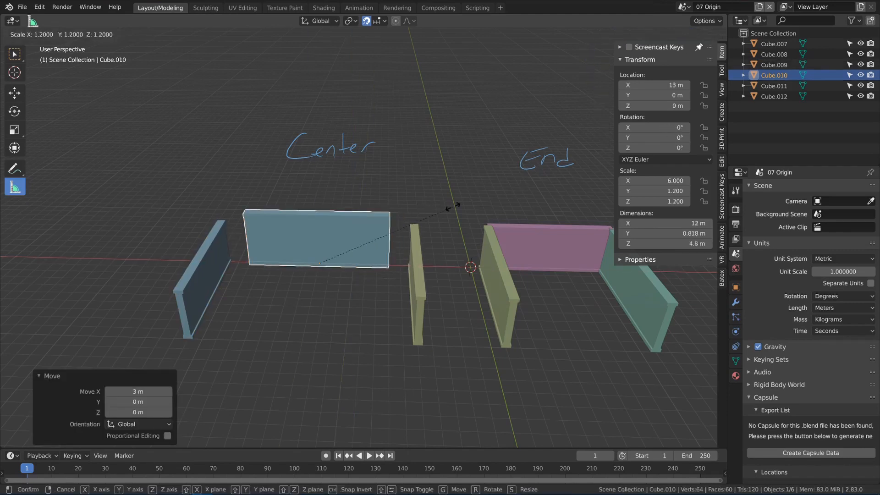
pyautogui.moveTo(452, 206); pyautogui.dragTo(458, 207, button='middle')
pyautogui.click(381, 270)
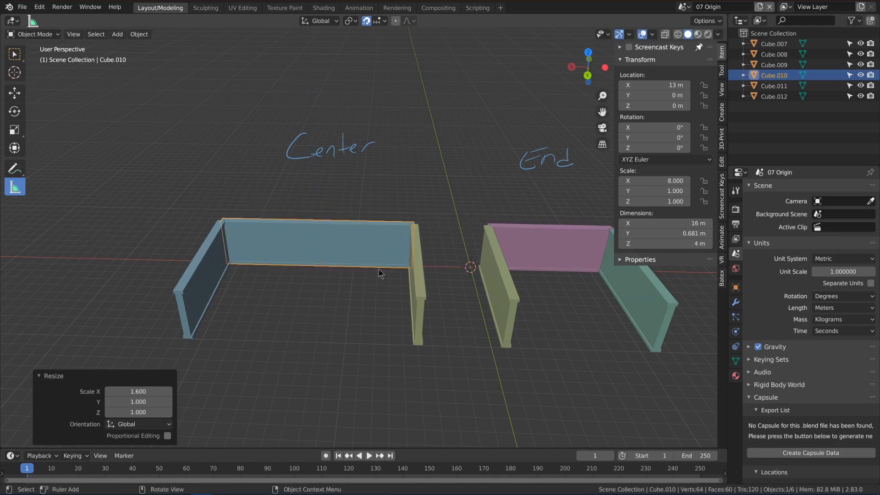
pyautogui.hotkey('ctrl', 'z')
pyautogui.hotkey('ctrl', 'z')
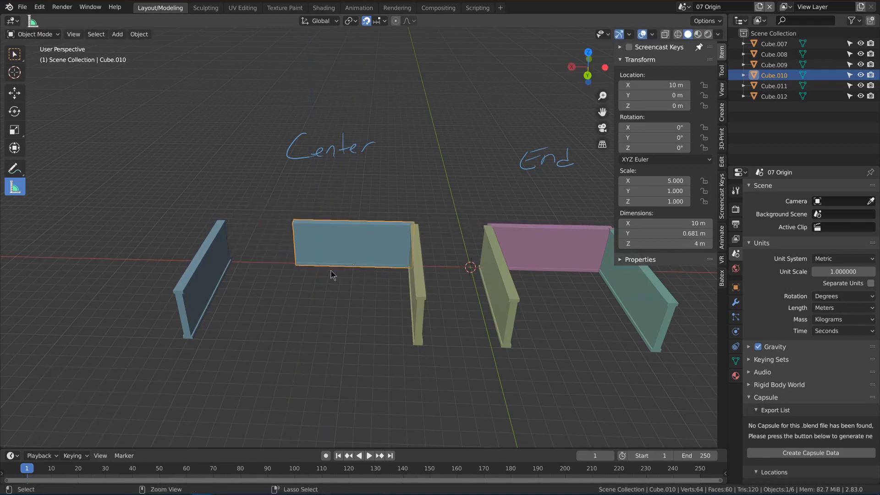
# Move the Center group's blue back wall 2 m along X and scale it by 1.4 along X
pyautogui.press('g')
pyautogui.press('x')
pyautogui.click(380, 265)
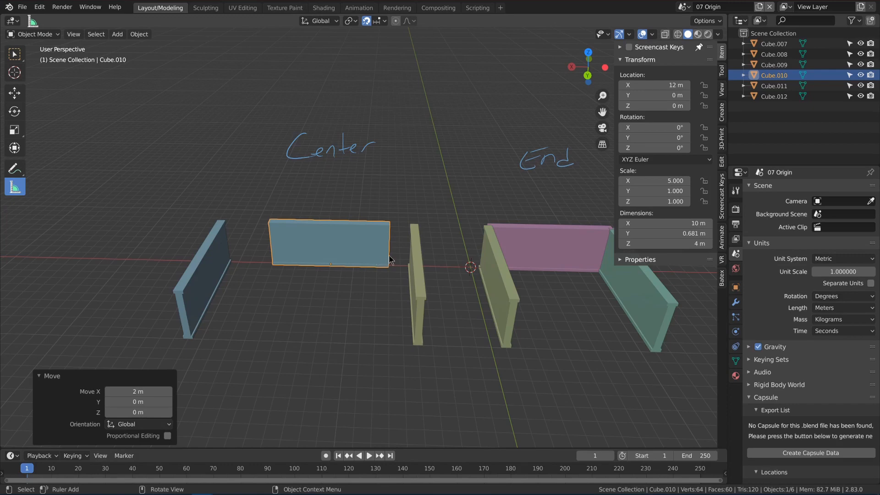
pyautogui.press('s')
pyautogui.press('x')
pyautogui.click(415, 257)
# Shift the blue back wall another 1 m along X and stretch its X scale to 8.4 to reach both side walls
pyautogui.press('g')
pyautogui.press('x')
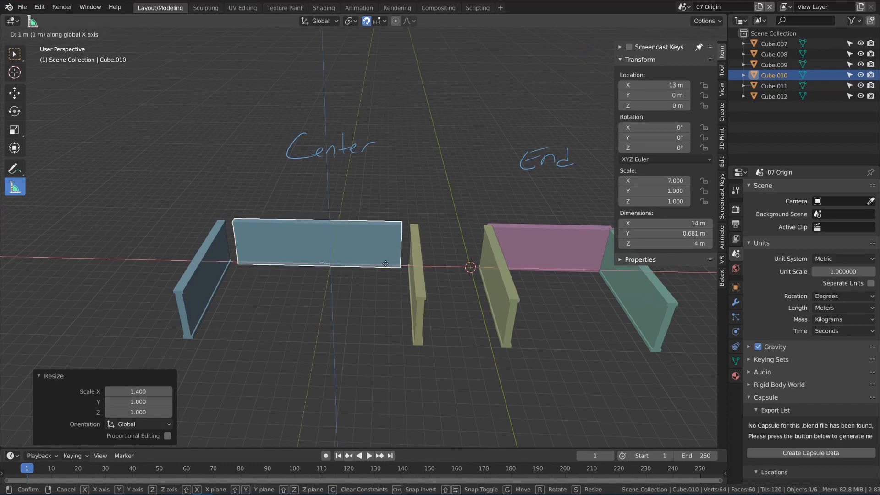
pyautogui.click(406, 258)
pyautogui.press('s')
pyautogui.press('x')
pyautogui.click(403, 259)
# Move the teal side wall of the End group outward along X to -17 m
pyautogui.moveTo(404, 258); pyautogui.dragTo(417, 260, button='middle')
pyautogui.moveTo(492, 340); pyautogui.dragTo(511, 341, button='middle')
pyautogui.click(505, 257)
pyautogui.keyDown('shift'); pyautogui.moveTo(550, 292); pyautogui.dragTo(436, 252, button='middle'); pyautogui.keyUp('shift')
pyautogui.scroll(2, 436, 257)
pyautogui.click(462, 287)
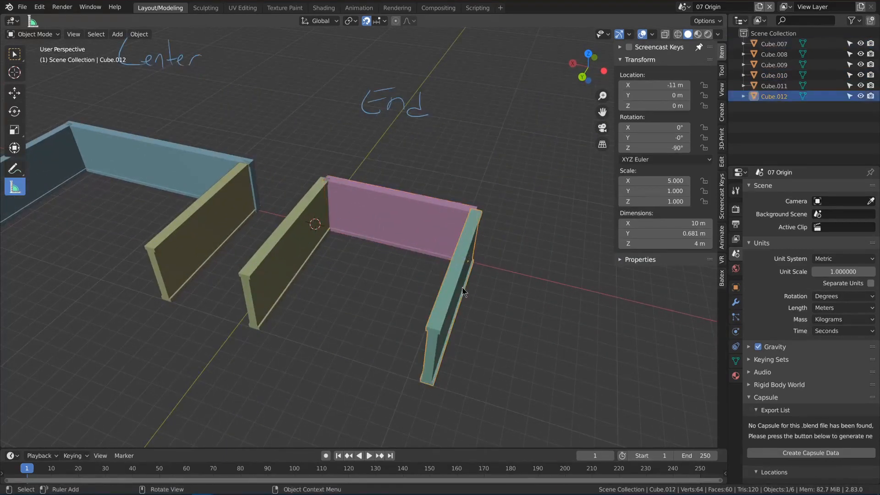
pyautogui.press('g')
pyautogui.press('x')
pyautogui.click(523, 291)
# Scale the End group's pink back wall by 1.6 along X so it reaches the teal side wall
pyautogui.click(417, 231)
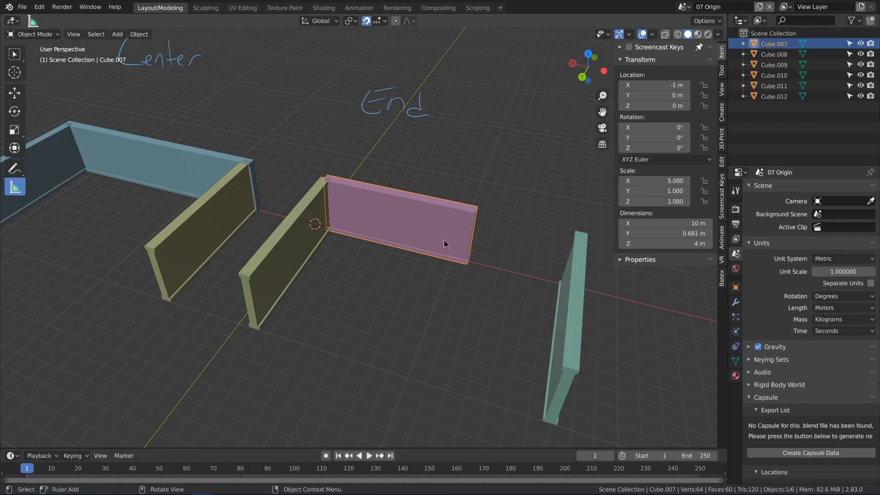
pyautogui.press('s')
pyautogui.press('x')
pyautogui.click(540, 263)
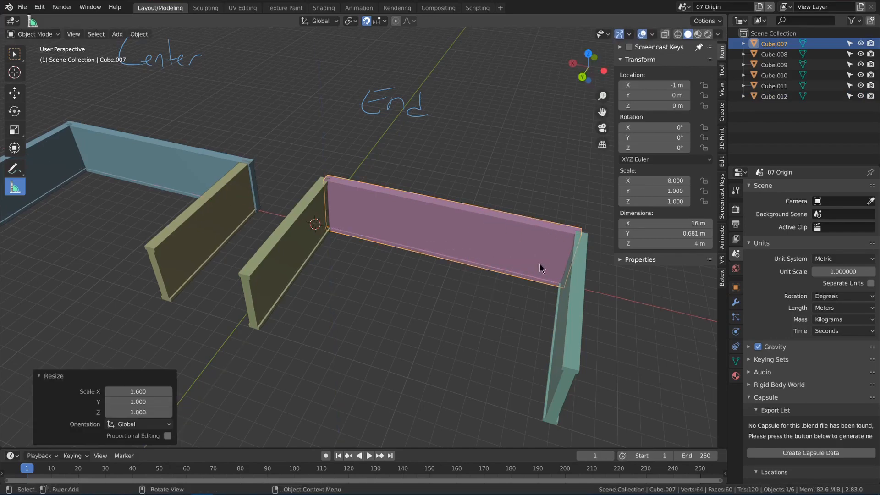
# Try rotating the pink back wall around the Z axis about its end origin, and cancel the rotation
pyautogui.moveTo(574, 257); pyautogui.dragTo(515, 250, button='middle')
pyautogui.press('r')
pyautogui.press('z')
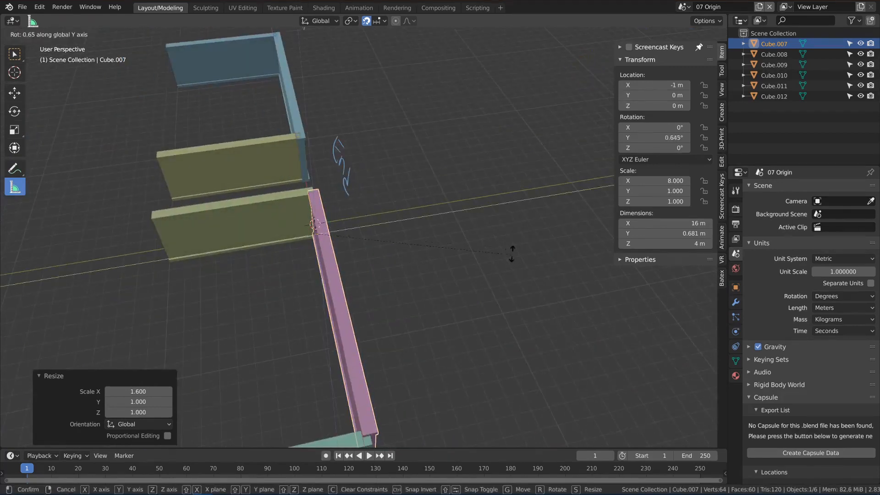
pyautogui.press('z')
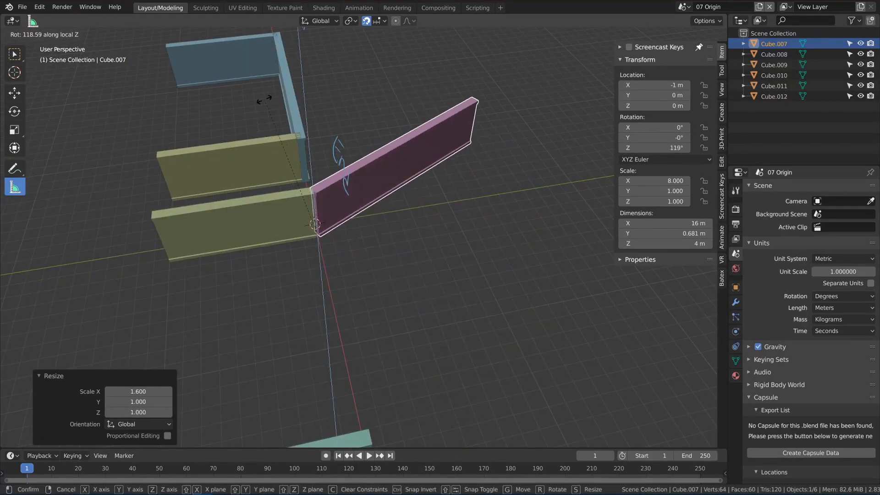
pyautogui.rightClick(329, 130)
pyautogui.rightClick(328, 130)
# Select the teal wall and the pink wall in turn to examine how they meet at the corner
pyautogui.moveTo(225, 287); pyautogui.dragTo(477, 220, button='middle')
pyautogui.click(479, 221)
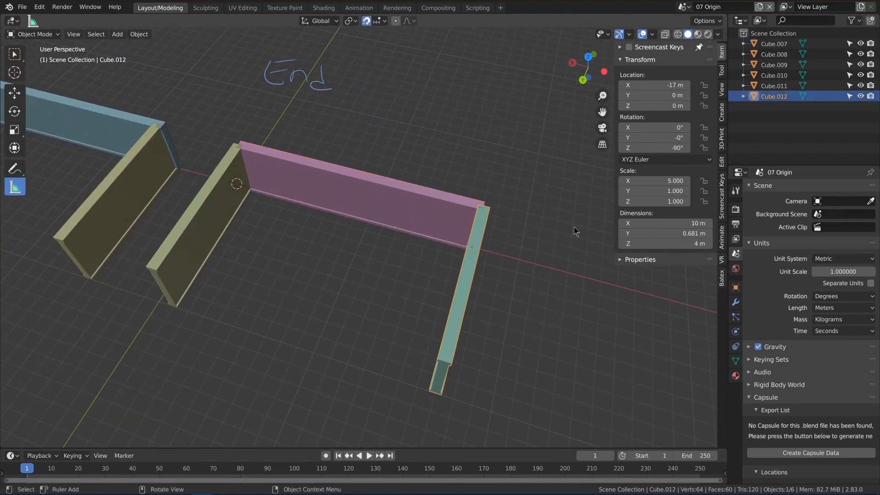
pyautogui.click(458, 214)
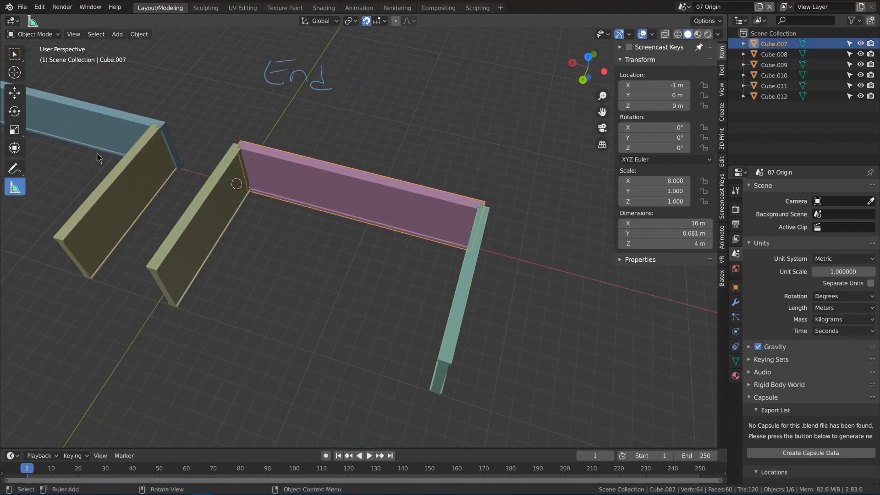
# Rotate the Center group's blue back wall 57.6° around the Z axis about its central origin
pyautogui.keyDown('shift'); pyautogui.moveTo(103, 135); pyautogui.dragTo(446, 228, button='middle'); pyautogui.keyUp('shift')
pyautogui.click(392, 230)
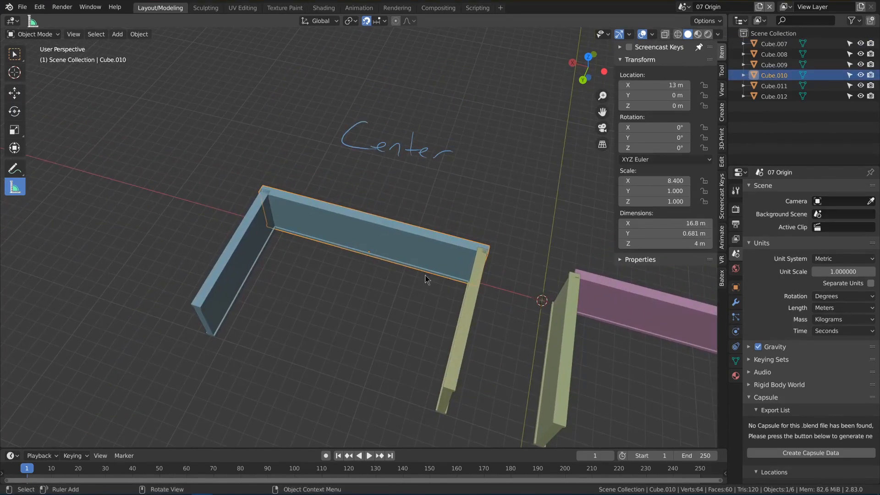
pyautogui.press('r')
pyautogui.press('z')
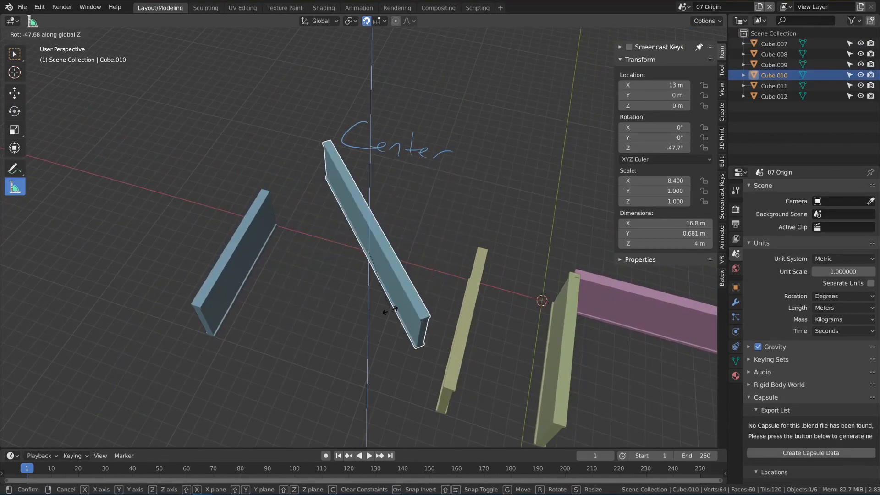
pyautogui.click(427, 214)
pyautogui.moveTo(427, 214); pyautogui.dragTo(358, 287, button='middle')
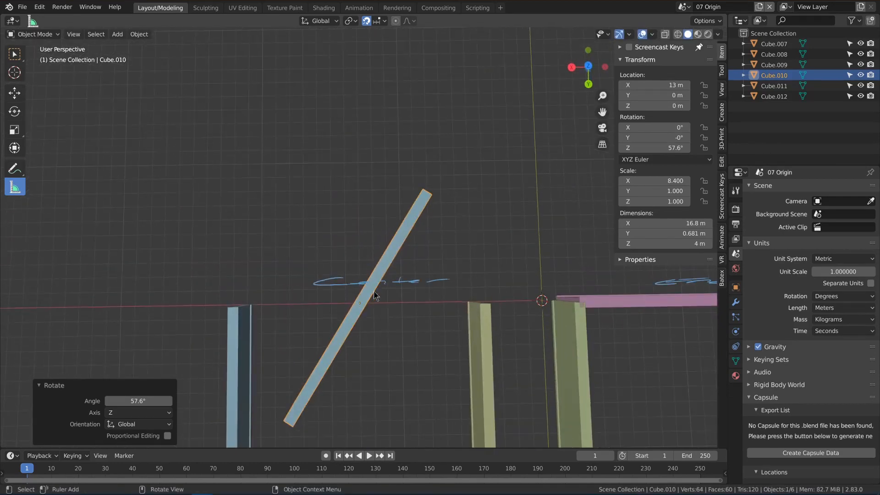
# Try repositioning the rotated blue wall along X and Y to line its end up with the side wall
pyautogui.press('g')
pyautogui.press('x')
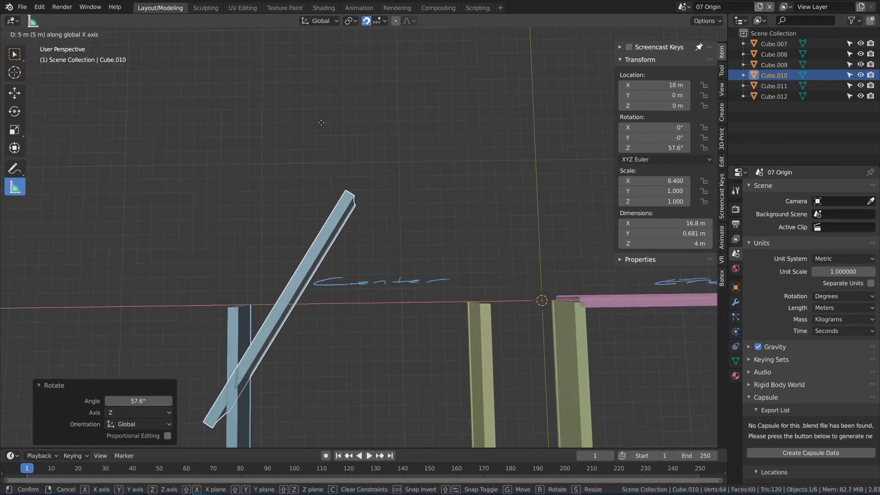
pyautogui.click(323, 209)
pyautogui.press('g')
pyautogui.press('y')
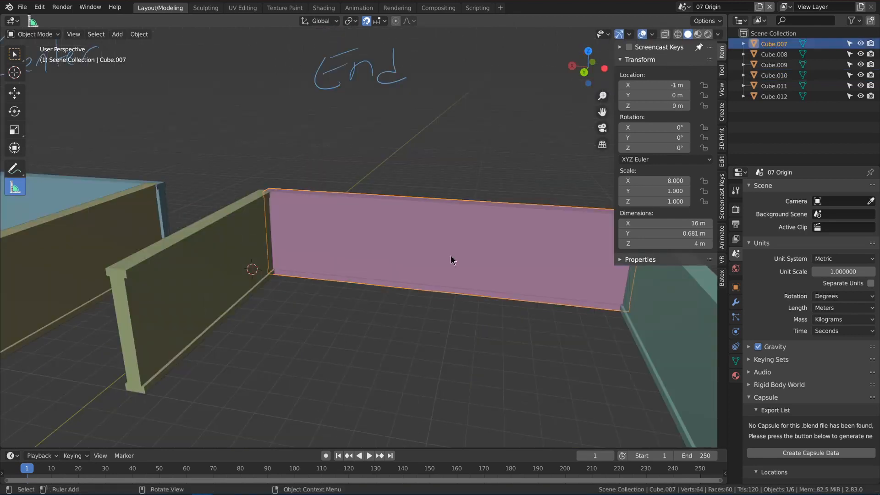
# Move only the pink wall's origin along X to -9 m and up to 3 m in Z
pyautogui.hotkey('ctrl', '.')
pyautogui.press('g')
pyautogui.press('x')
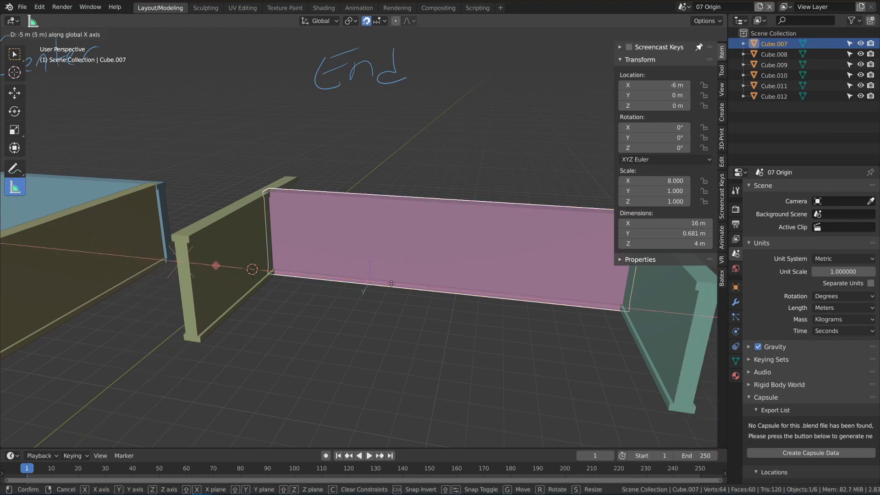
pyautogui.click(452, 288)
pyautogui.press('g')
pyautogui.press('z')
pyautogui.click(433, 218)
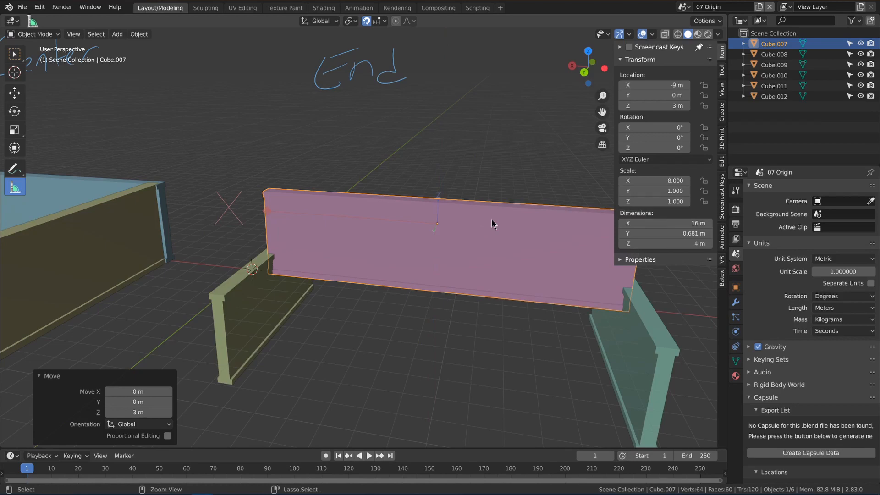
# Leave origin-only editing and toggle the Affect Only setting for Origins in the transform options
pyautogui.hotkey('ctrl', '.')
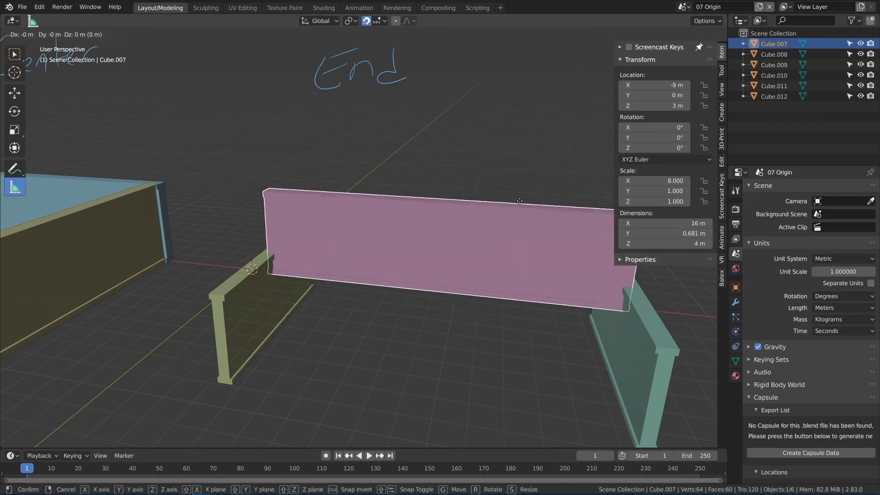
pyautogui.click(700, 19)
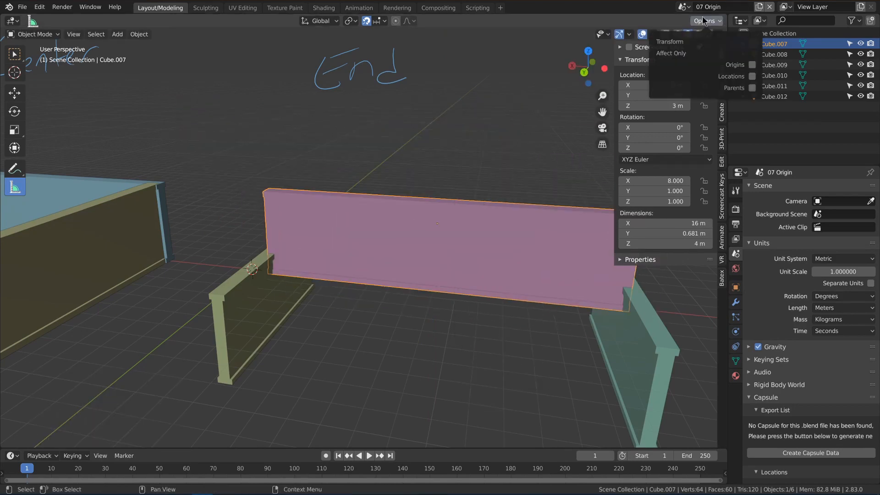
pyautogui.click(752, 64)
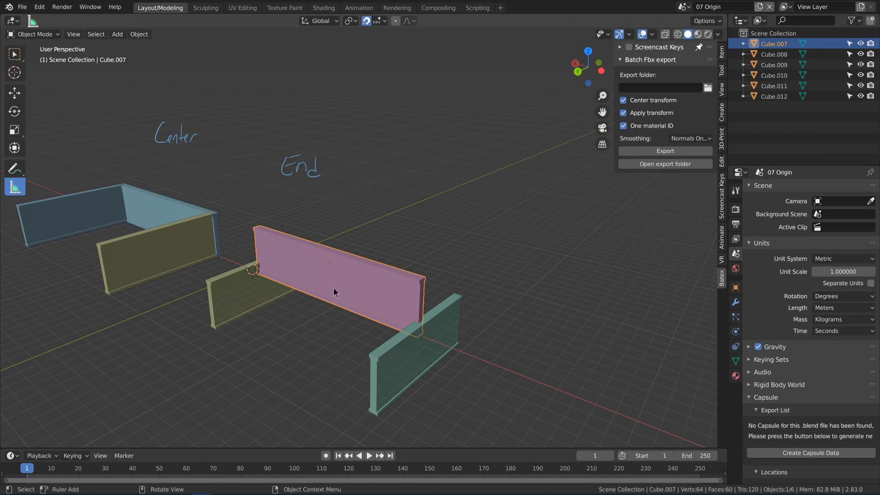
# Clear the location of all walls to bring their origins to the world centre, and undo it
pyautogui.hotkey('alt', 'a')
pyautogui.press('a')
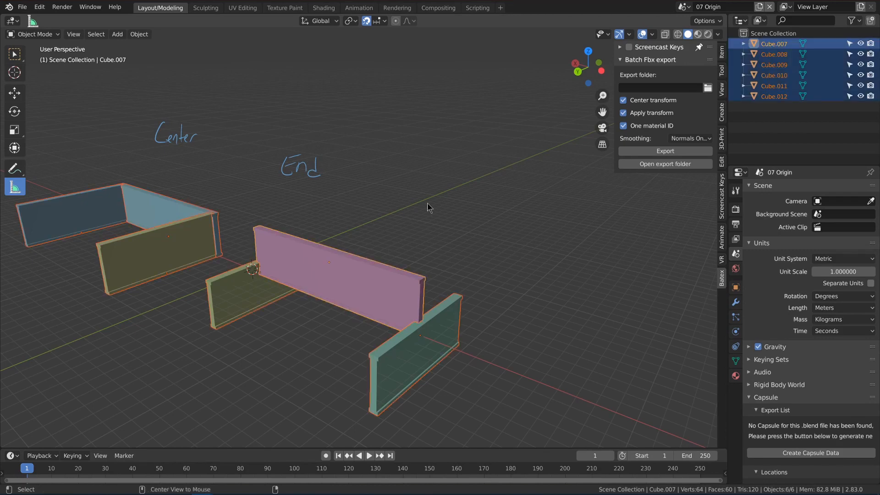
pyautogui.hotkey('alt', 'g')
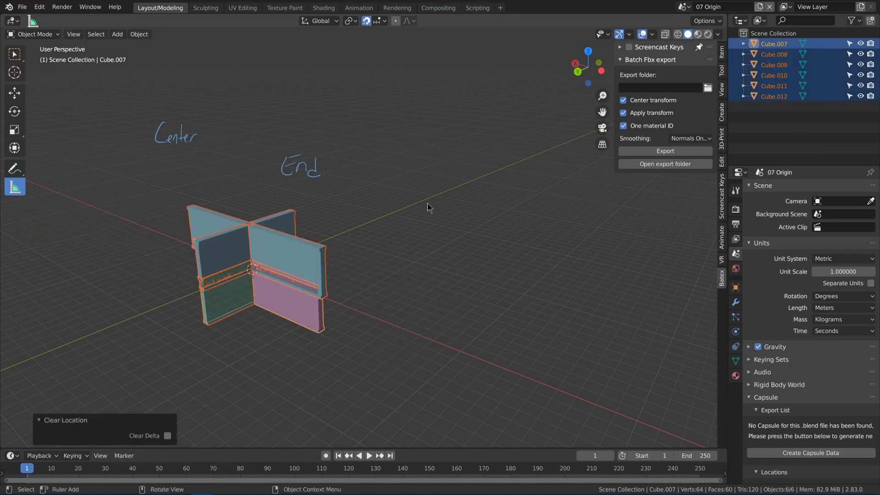
pyautogui.moveTo(395, 268)
pyautogui.mouseDown(button='middle')
pyautogui.moveTo(352, 261)
pyautogui.moveTo(405, 267)
pyautogui.mouseUp(button='middle')
pyautogui.hotkey('ctrl', 'z')
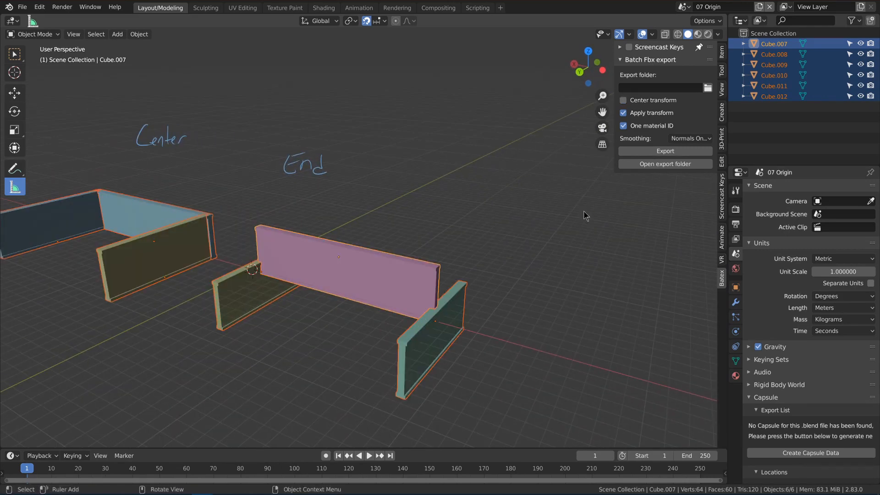
# Enable Center transform in the Batch Fbx export settings
pyautogui.click(623, 100)
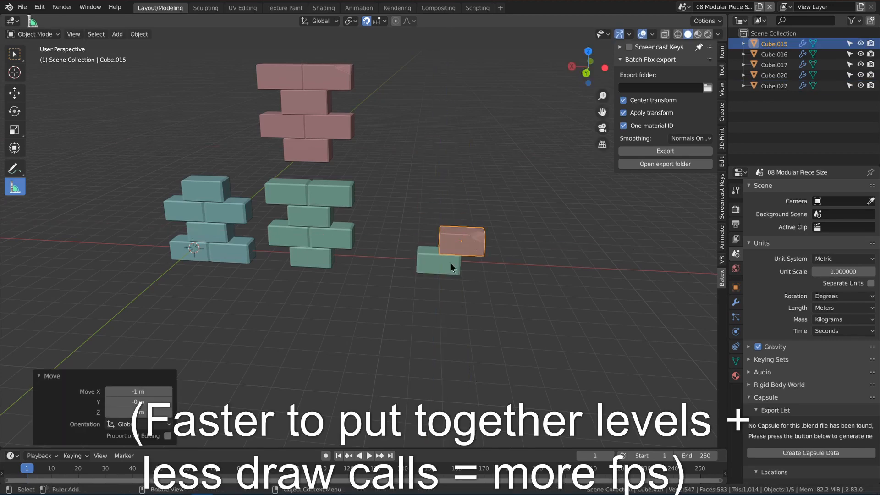
# Duplicate the bottom green brick into place beside it, and duplicate the second-row pink brick along X
pyautogui.press('g')
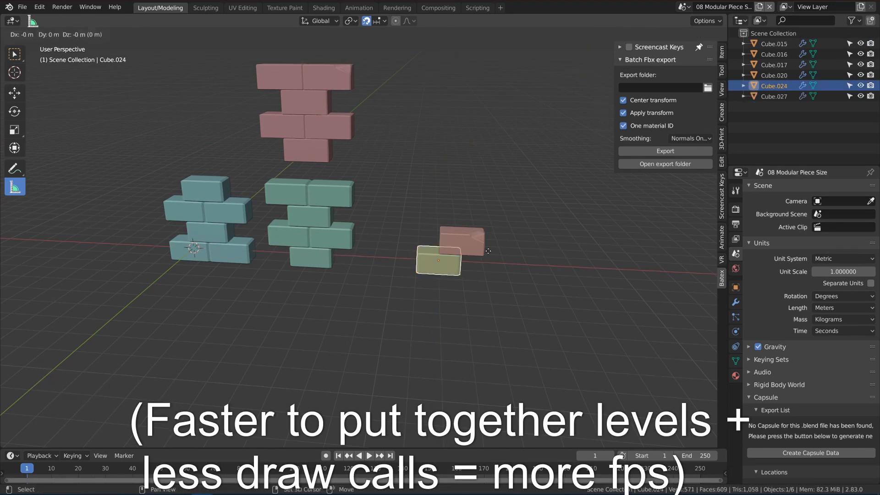
pyautogui.click(531, 255)
pyautogui.click(462, 240)
pyautogui.hotkey('shift', 'd')
pyautogui.press('x')
pyautogui.click(508, 243)
# Duplicate the second-row brick upward along Z and shift the copy 1 m along X to start a third row
pyautogui.hotkey('shift', 'd')
pyautogui.press('z')
pyautogui.click(509, 243)
pyautogui.press('g')
pyautogui.click(486, 221)
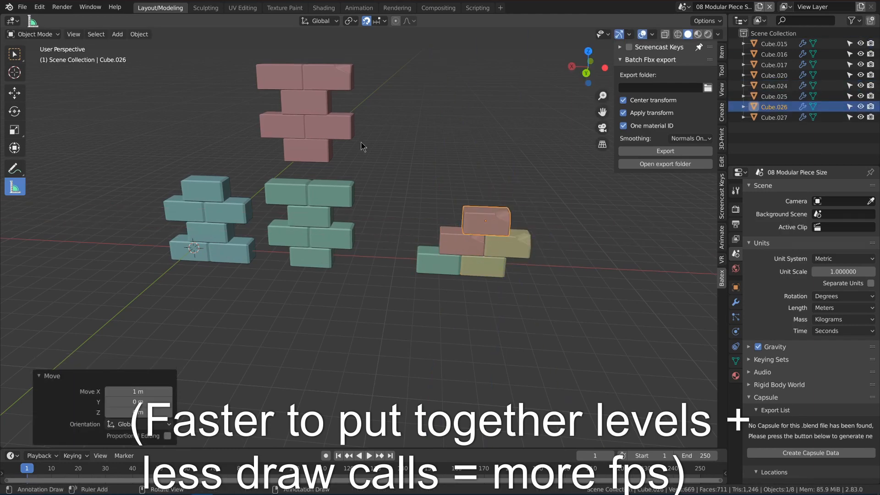
# Move the green brick wall along X so that it interlocks with the blue wall
pyautogui.click(344, 133)
pyautogui.press('g')
pyautogui.press('z')
pyautogui.rightClick(344, 225)
pyautogui.click(328, 233)
pyautogui.press('g')
pyautogui.press('x')
pyautogui.click(312, 230)
pyautogui.click(300, 202)
# Lower the raised pink wall along Z to the level of the other walls
pyautogui.moveTo(348, 220); pyautogui.dragTo(298, 220, button='middle')
pyautogui.click(287, 145)
pyautogui.press('g')
pyautogui.press('z')
pyautogui.click(261, 233)
# Duplicate wall pieces along X to extend the row, placing the last interlocking piece 7 m along
pyautogui.click(339, 179)
pyautogui.hotkey('shift', 'd')
pyautogui.press('x')
pyautogui.click(198, 173)
pyautogui.keyDown('shift'); pyautogui.moveTo(199, 173); pyautogui.dragTo(454, 171, button='middle'); pyautogui.keyUp('shift')
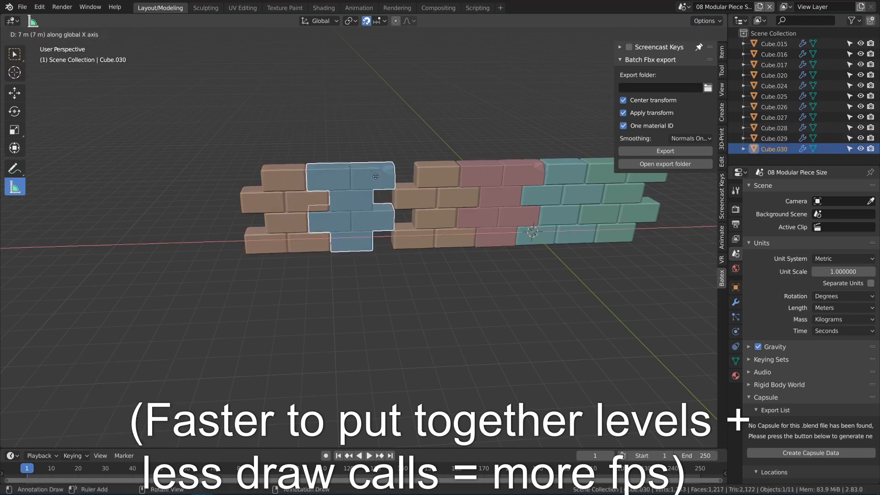
pyautogui.click(376, 176)
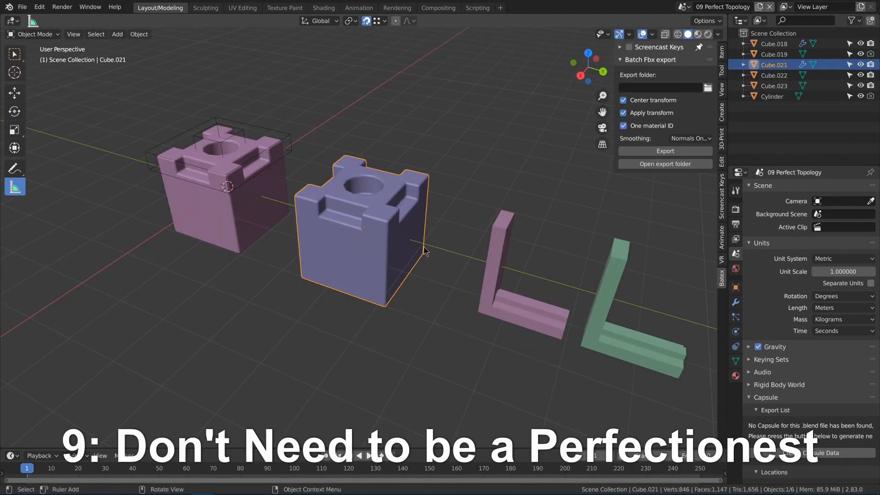
# Examine the mesh topology of the pink block with the round hole in Edit Mode
pyautogui.click(246, 178)
pyautogui.keyDown('shift'); pyautogui.moveTo(247, 178); pyautogui.dragTo(305, 213, button='middle'); pyautogui.keyUp('shift')
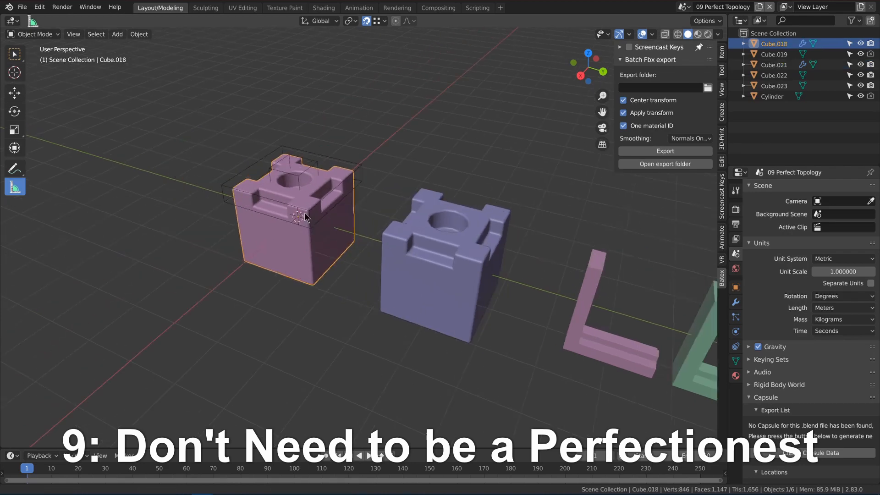
pyautogui.keyDown('shift'); pyautogui.rightClick(289, 183); pyautogui.keyUp('shift')
pyautogui.scroll(5, 289, 183)
pyautogui.press('Tab')
pyautogui.press('Tab')
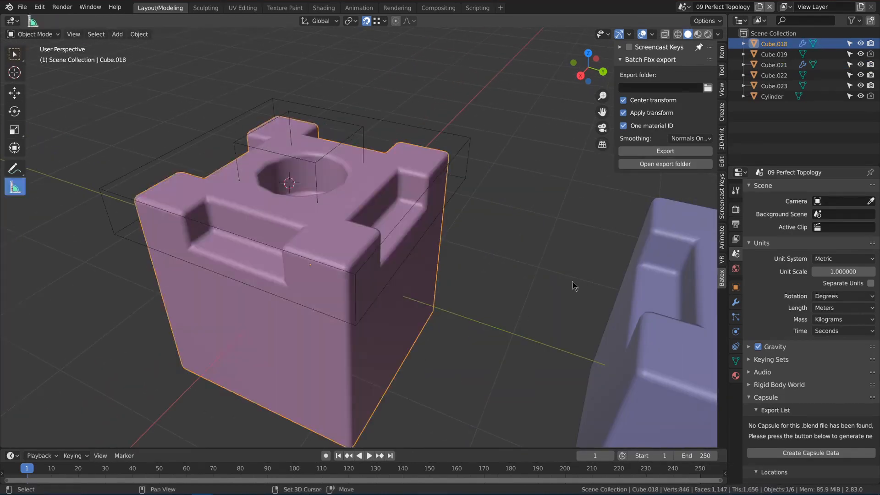
# Examine the blue block's bevelled mesh topology in Edit Mode
pyautogui.keyDown('shift'); pyautogui.moveTo(575, 286); pyautogui.dragTo(476, 236, button='middle'); pyautogui.keyUp('shift')
pyautogui.click(432, 220)
pyautogui.press('Tab')
pyautogui.scroll(-3, 475, 236)
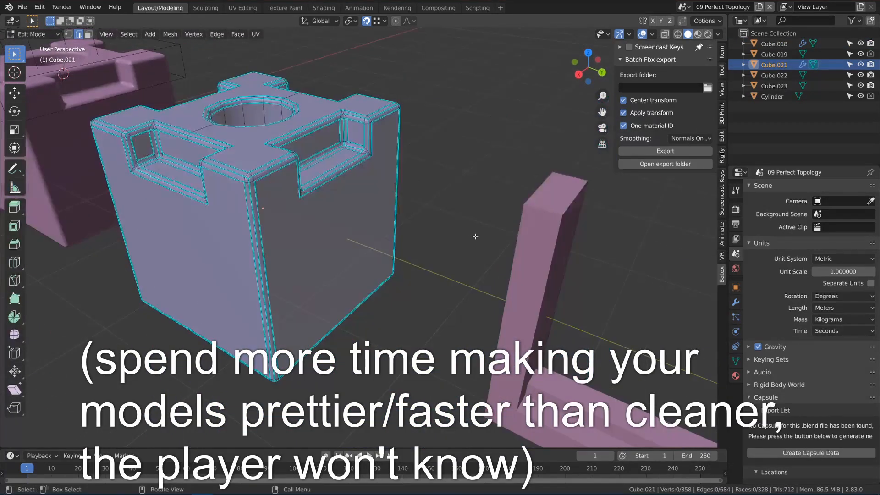
pyautogui.press('Tab')
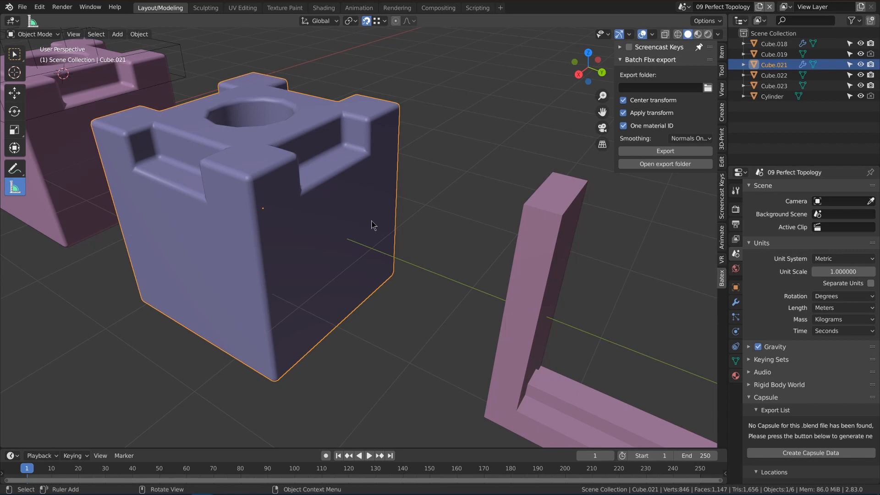
# Try moving the inner step edge of the pink L-shaped piece along Y, and undo the move
pyautogui.moveTo(371, 225); pyautogui.dragTo(312, 261, button='middle')
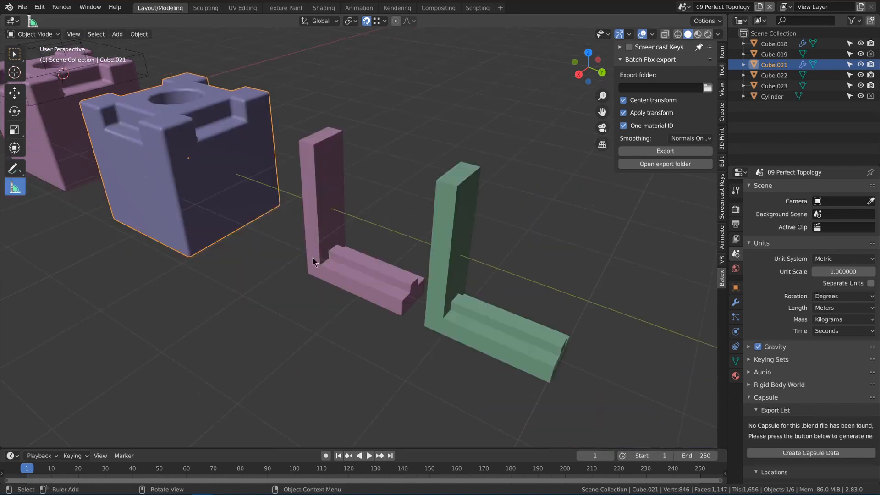
pyautogui.click(368, 268)
pyautogui.press('Tab')
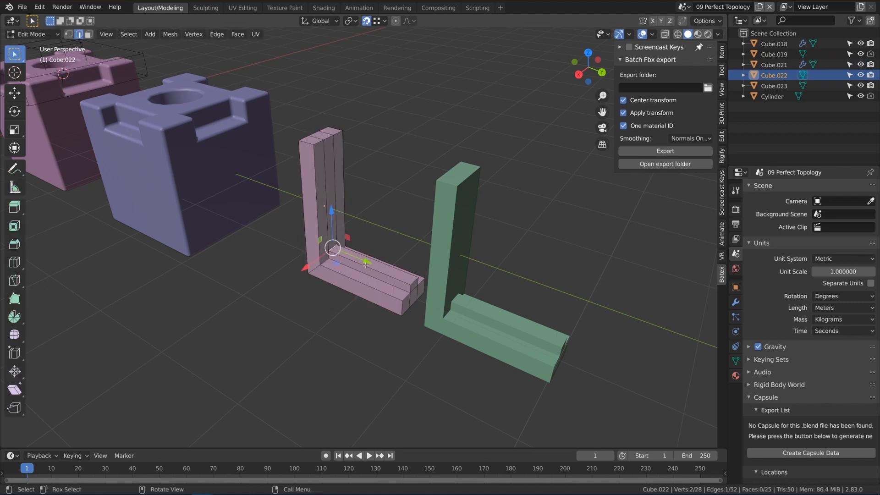
pyautogui.scroll(3, 345, 258)
pyautogui.scroll(1, 346, 258)
pyautogui.keyDown('shift'); pyautogui.moveTo(346, 258); pyautogui.dragTo(275, 178, button='middle'); pyautogui.keyUp('shift')
pyautogui.press('g')
pyautogui.press('y')
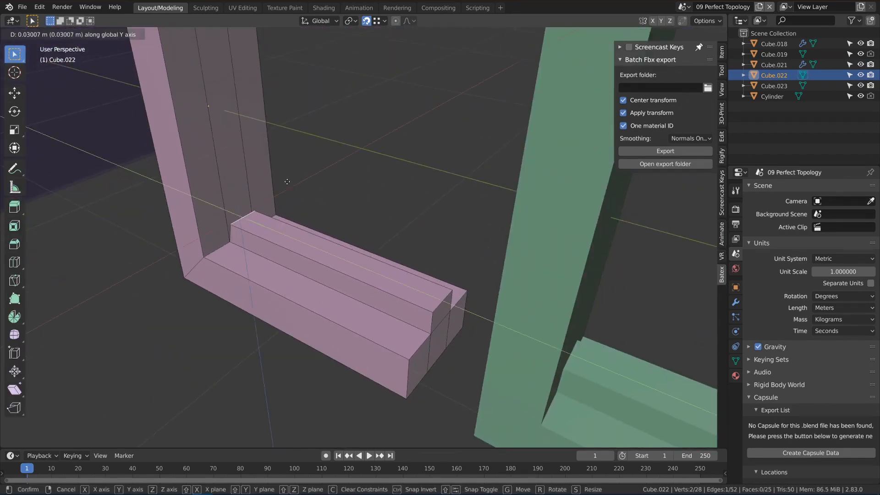
pyautogui.click(340, 216)
pyautogui.hotkey('ctrl', 'z')
# Try moving the inner step edges of the green and pink L-shaped pieces, cancelling each move
pyautogui.scroll(-3, 318, 228)
pyautogui.moveTo(318, 228); pyautogui.dragTo(336, 232, button='middle')
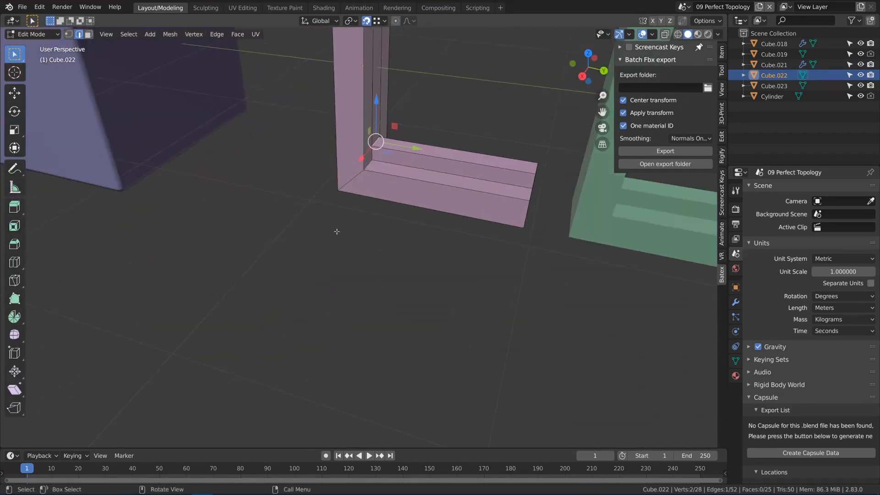
pyautogui.scroll(2, 336, 232)
pyautogui.keyDown('shift'); pyautogui.moveTo(582, 183); pyautogui.dragTo(372, 209, button='middle'); pyautogui.keyUp('shift')
pyautogui.press('Tab')
pyautogui.click(399, 228)
pyautogui.press('Tab')
pyautogui.scroll(5, 253, 328)
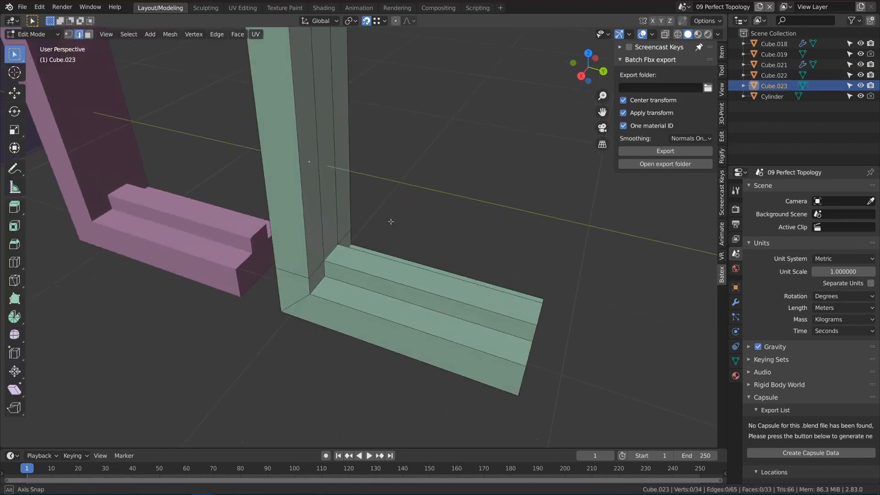
pyautogui.scroll(-3, 253, 327)
pyautogui.click(336, 283)
pyautogui.press('g')
pyautogui.press('z')
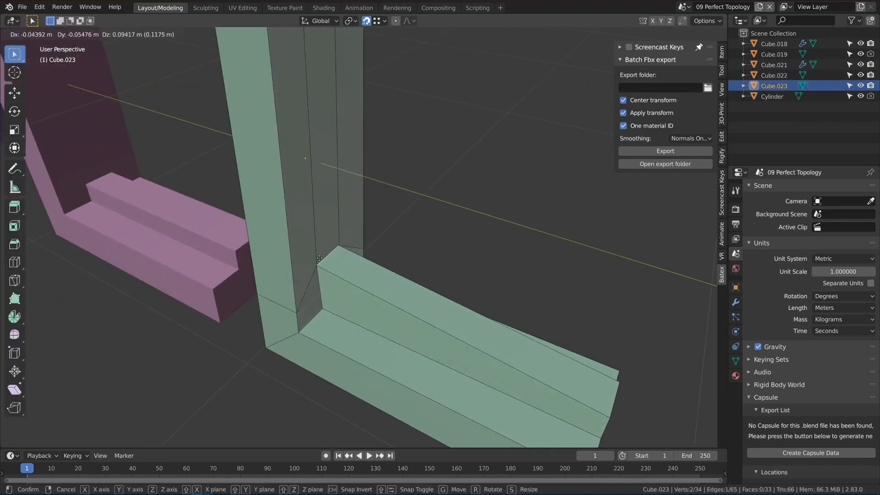
pyautogui.rightClick(339, 262)
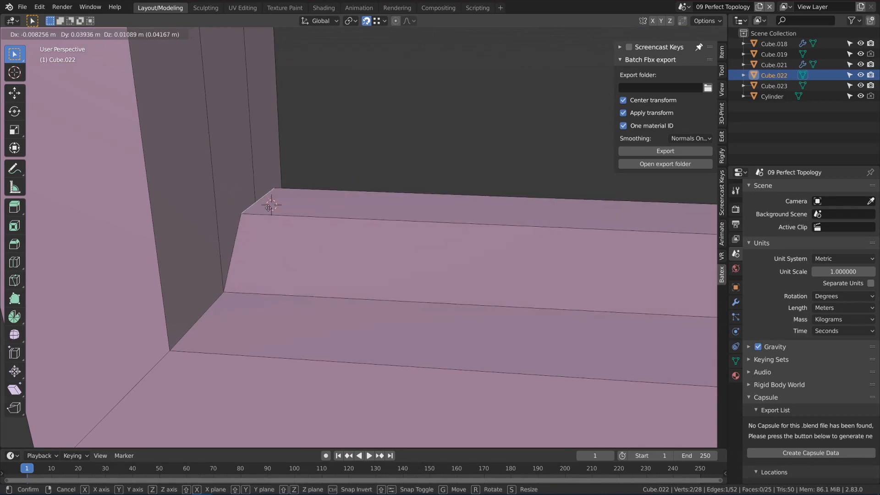
pyautogui.rightClick(310, 205)
pyautogui.rightClick(331, 178)
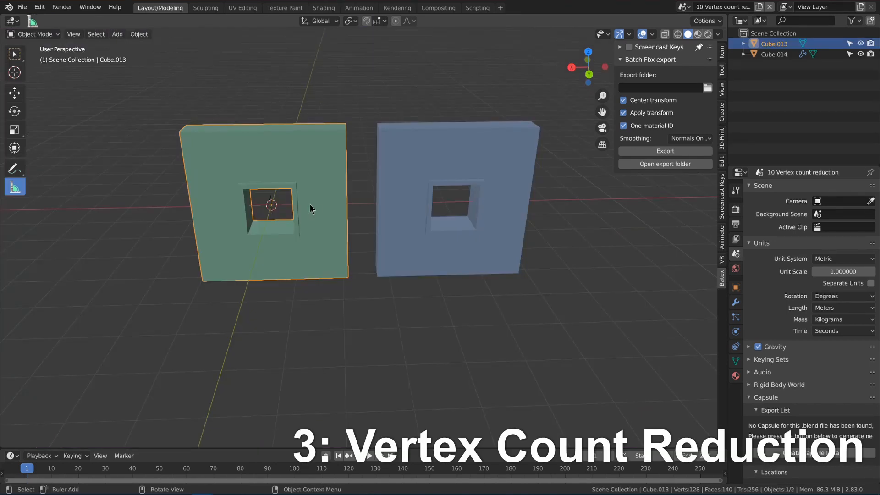
# Open the green wall with the square window in Edit Mode with vertex selection
pyautogui.scroll(3, 299, 183)
pyautogui.keyDown('shift'); pyautogui.rightClick(299, 182); pyautogui.keyUp('shift')
pyautogui.keyDown('shift'); pyautogui.moveTo(309, 205); pyautogui.dragTo(244, 355, button='middle'); pyautogui.keyUp('shift')
pyautogui.scroll(1, 294, 188)
pyautogui.press('Tab')
pyautogui.scroll(-1, 301, 195)
pyautogui.press('1')
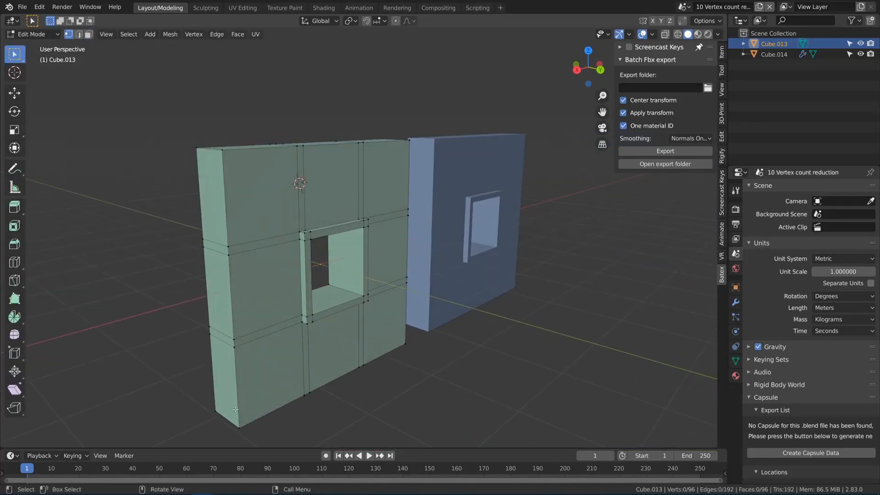
# Select the vertex path up the green wall's front outer corner and merge it with At Last
pyautogui.click(234, 351)
pyautogui.keyDown('ctrl'); pyautogui.click(222, 149); pyautogui.keyUp('ctrl')
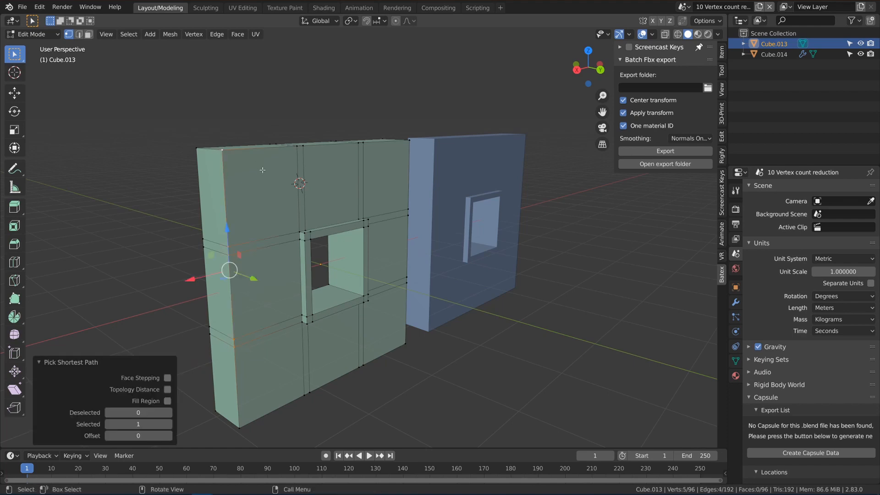
pyautogui.moveTo(222, 148); pyautogui.dragTo(343, 132, button='middle')
pyautogui.press('m')
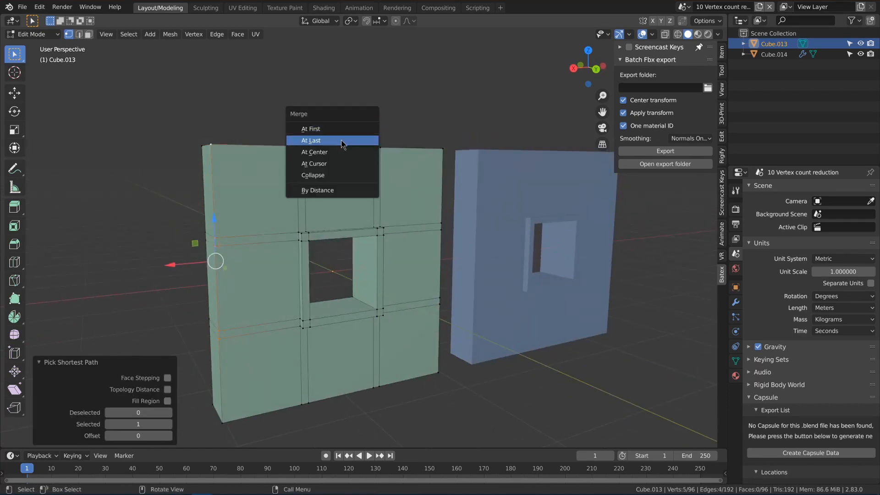
pyautogui.click(342, 143)
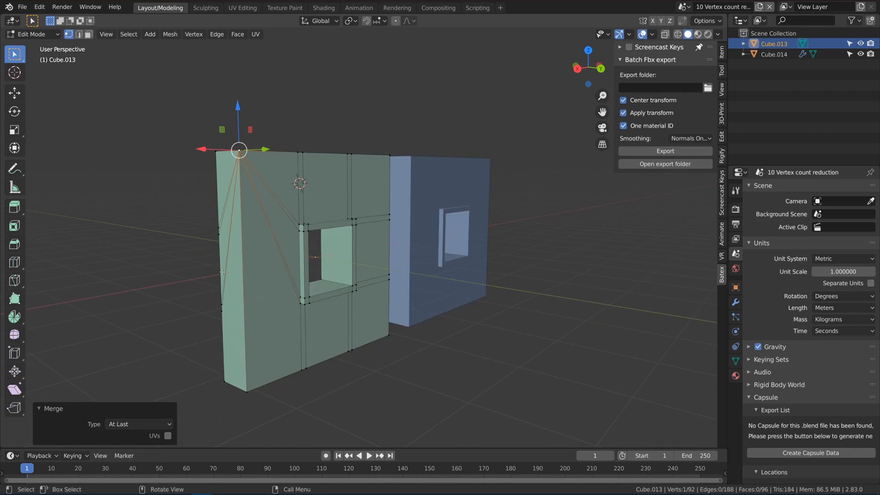
# Merge the vertex path up the back vertical edge of the green wall's same end with At Last
pyautogui.moveTo(222, 271); pyautogui.dragTo(315, 274, button='middle')
pyautogui.click(305, 326)
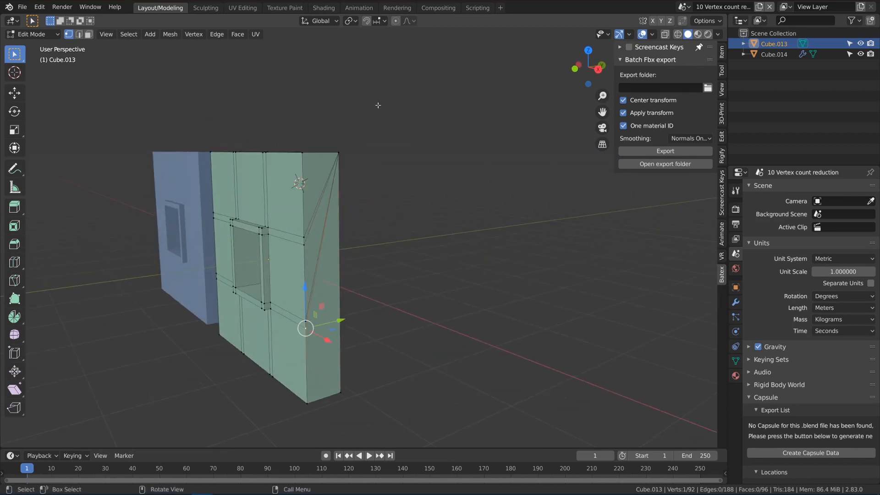
pyautogui.keyDown('ctrl'); pyautogui.click(302, 152); pyautogui.keyUp('ctrl')
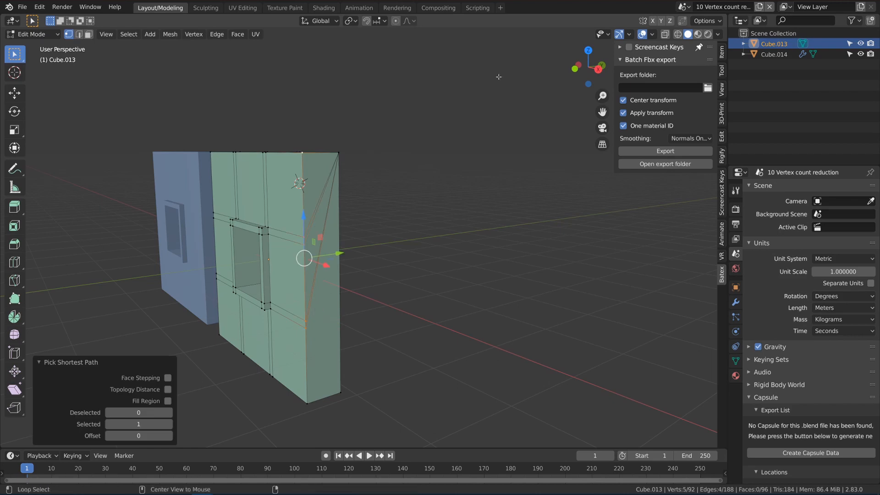
pyautogui.hotkey('alt', 'm')
pyautogui.press('Escape')
pyautogui.press('m')
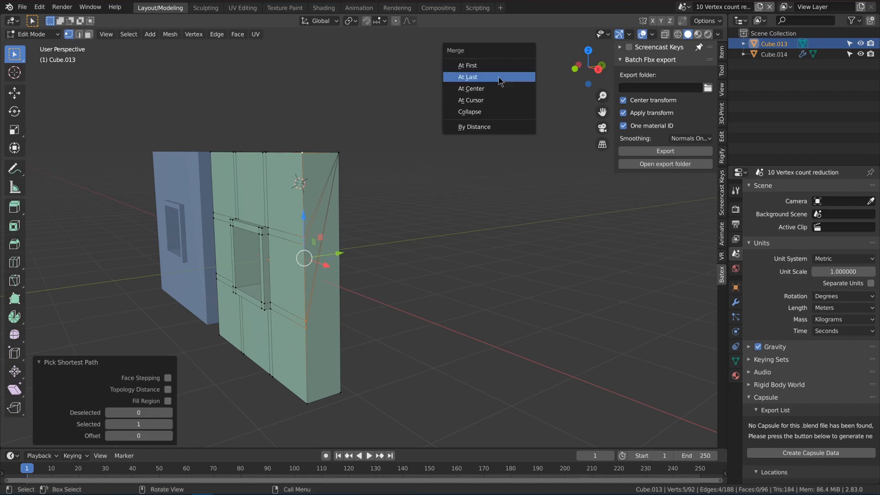
pyautogui.click(499, 77)
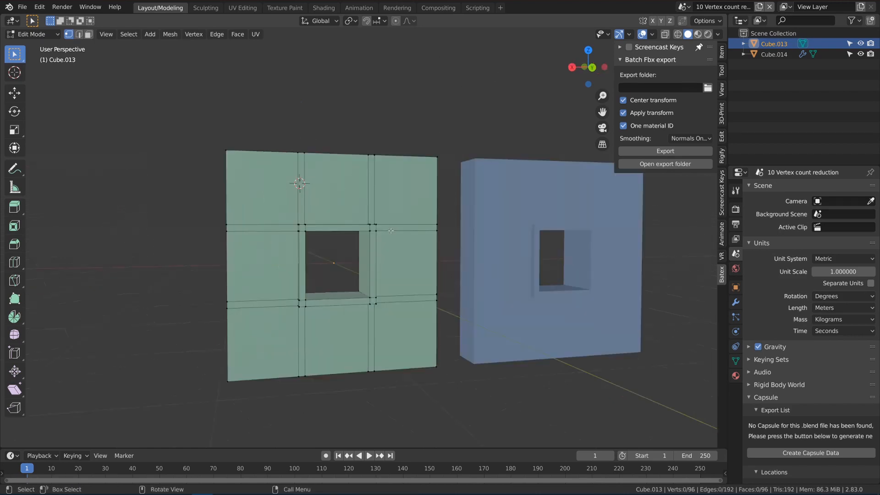
# Select the green wall's entire mesh and apply Limited Dissolve with a 5° max angle and Normal delimit
pyautogui.press('a')
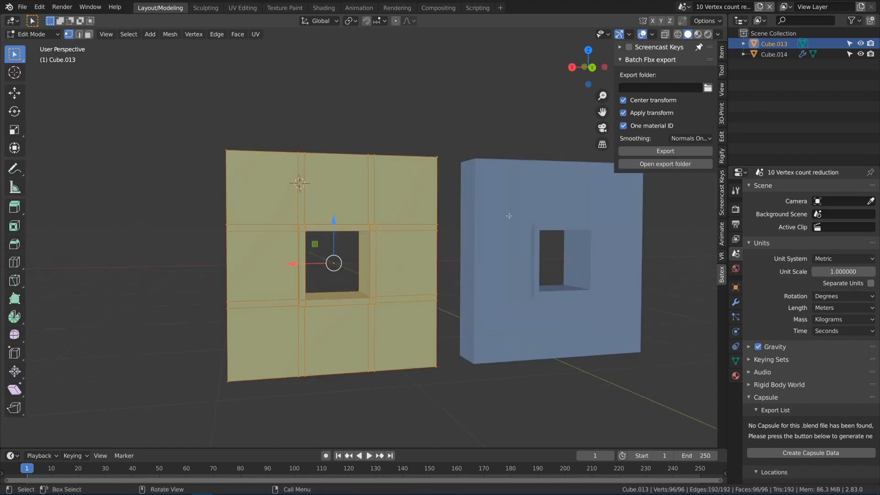
pyautogui.press('x')
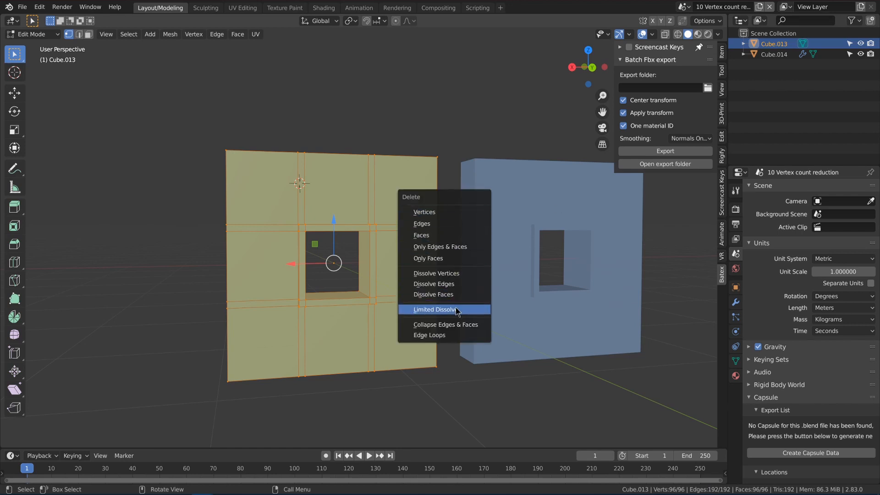
pyautogui.click(457, 307)
pyautogui.moveTo(457, 307); pyautogui.dragTo(136, 233, button='middle')
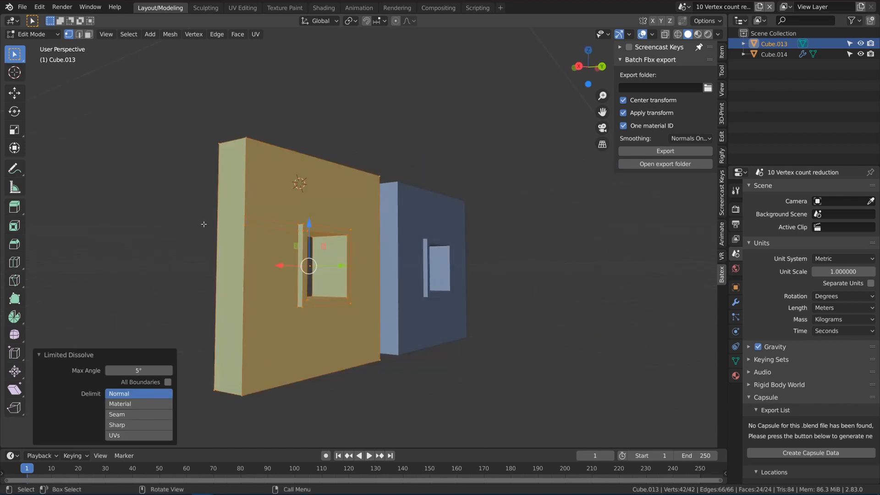
pyautogui.moveTo(204, 223); pyautogui.dragTo(183, 222, button='middle')
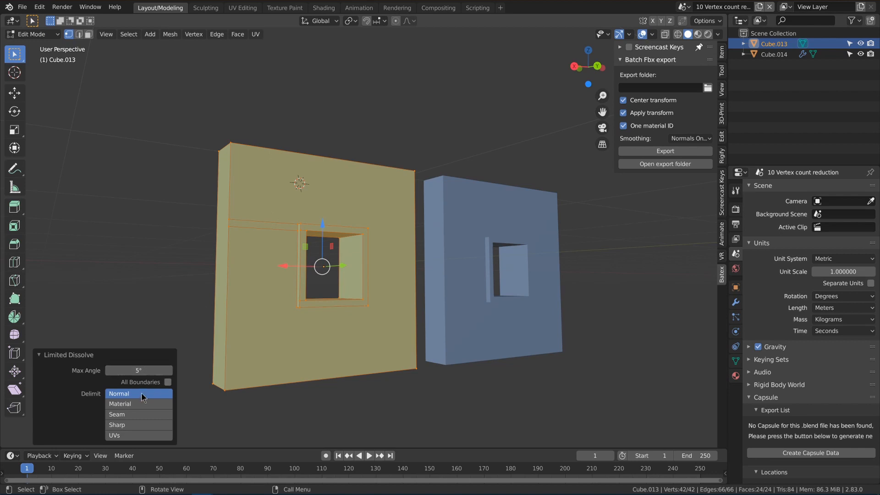
pyautogui.moveTo(447, 264); pyautogui.dragTo(387, 269, button='middle')
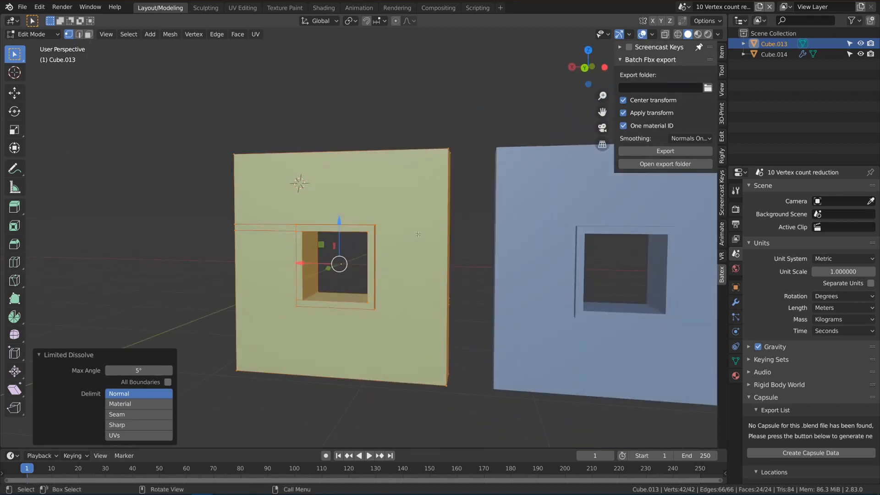
# Add a Triangulate modifier to the green wall, leave Edit Mode and toggle the wireframe display
pyautogui.click(736, 302)
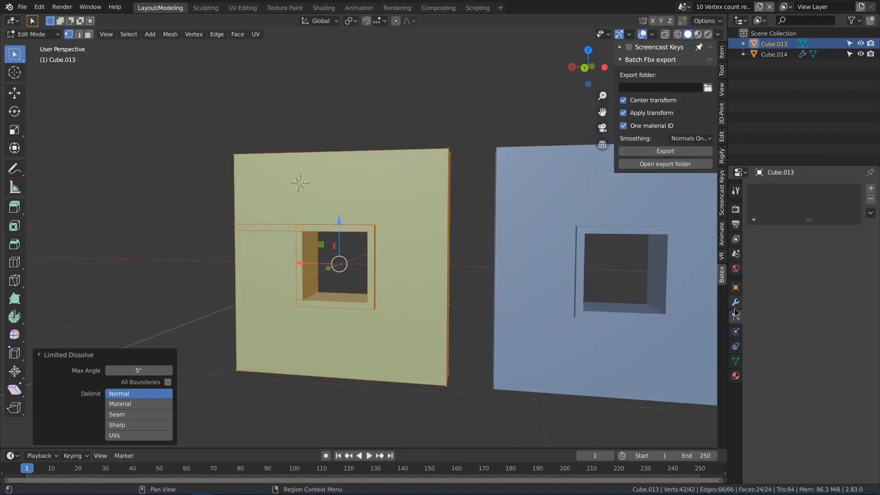
pyautogui.click(770, 188)
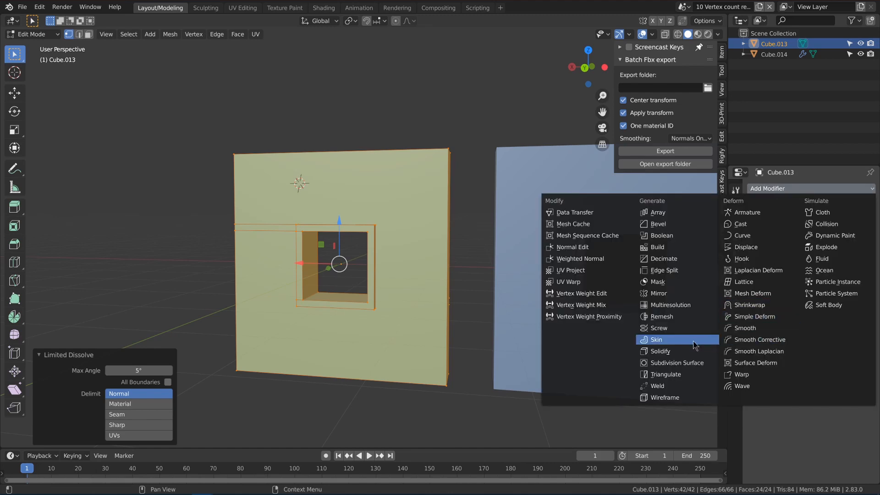
pyautogui.click(685, 374)
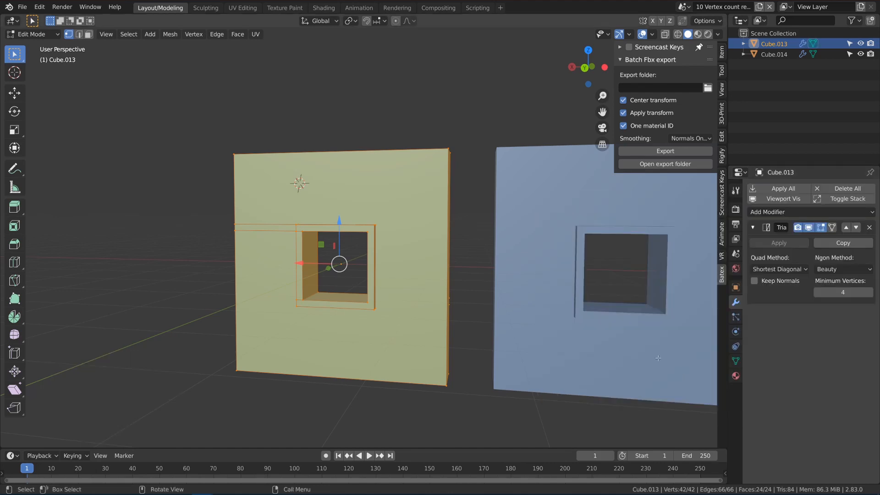
pyautogui.press('Tab')
pyautogui.hotkey('shift', 'z')
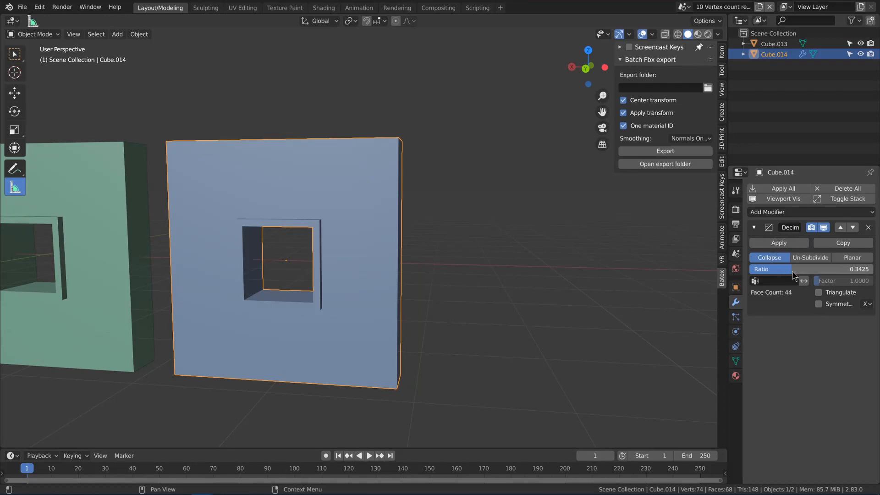
# Switch the viewport to Material Preview shading and examine the blue wall with its Decimate modifier
pyautogui.moveTo(548, 260); pyautogui.dragTo(669, 232, button='middle')
pyautogui.scroll(-1, 496, 200)
pyautogui.keyDown('shift'); pyautogui.rightClick(496, 200); pyautogui.keyUp('shift')
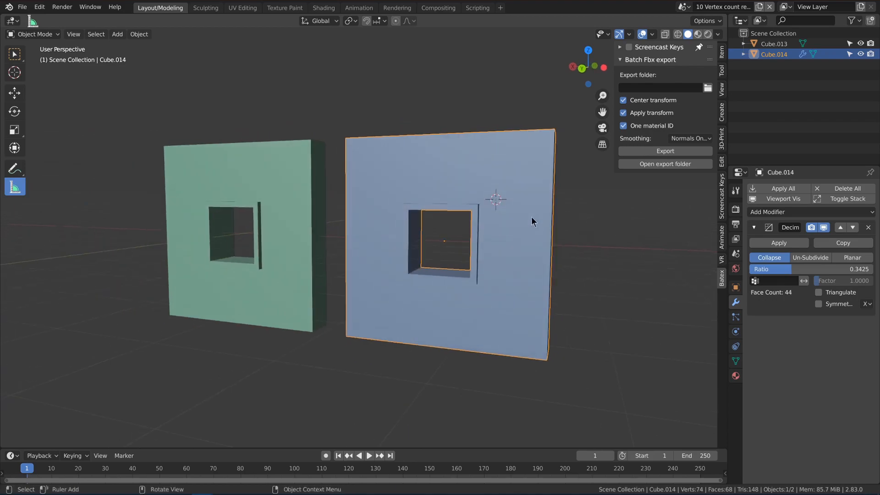
pyautogui.press('z')
pyautogui.click(424, 214)
pyautogui.moveTo(521, 241); pyautogui.dragTo(372, 247, button='middle')
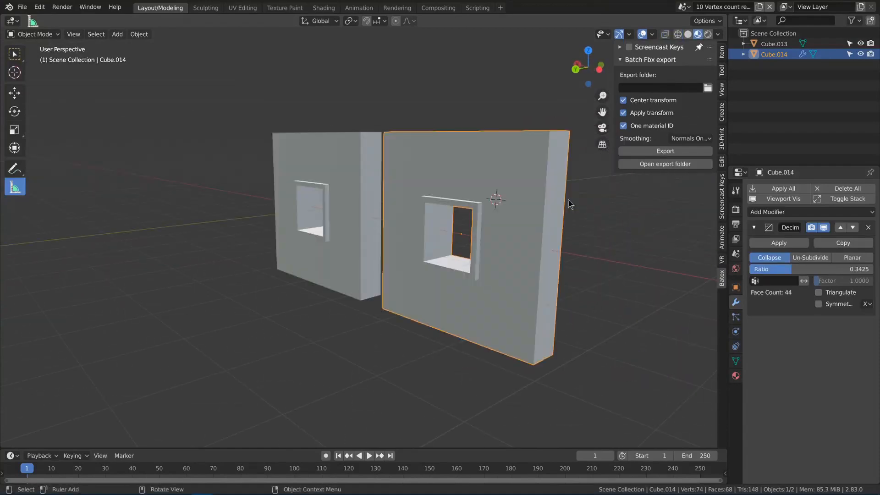